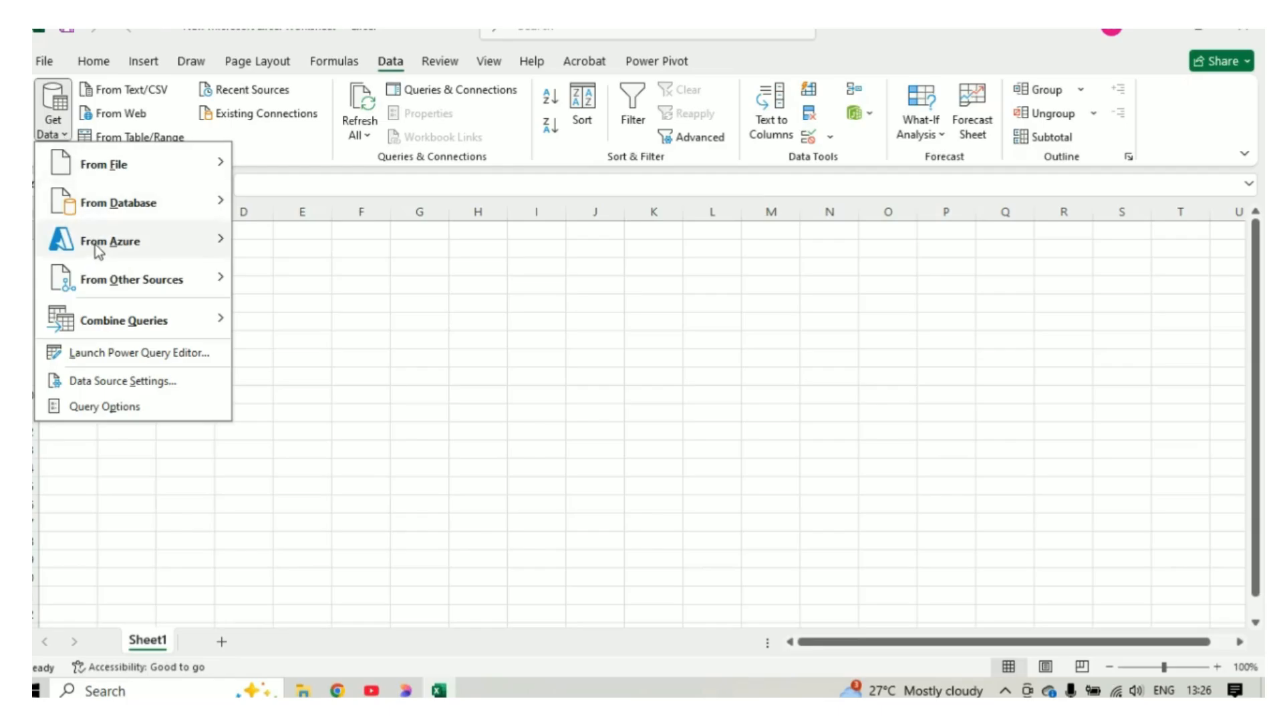
pyautogui.moveTo(95, 282)
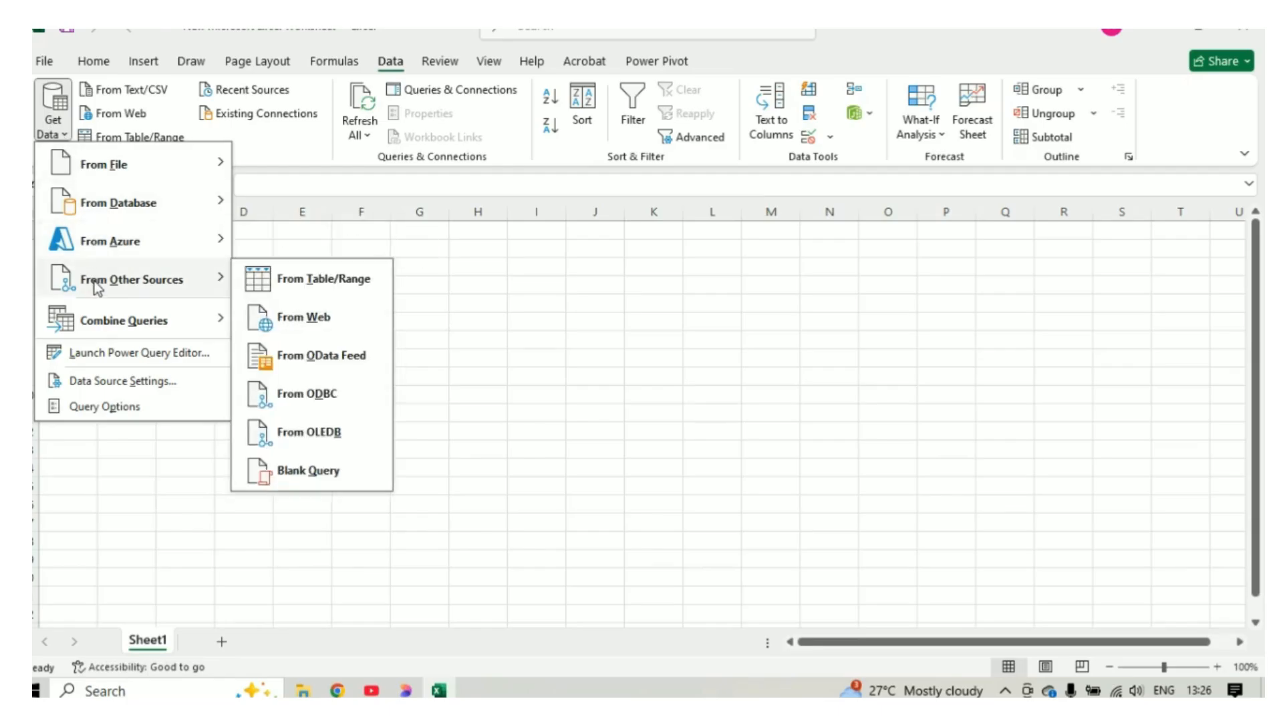
pyautogui.click(314, 319)
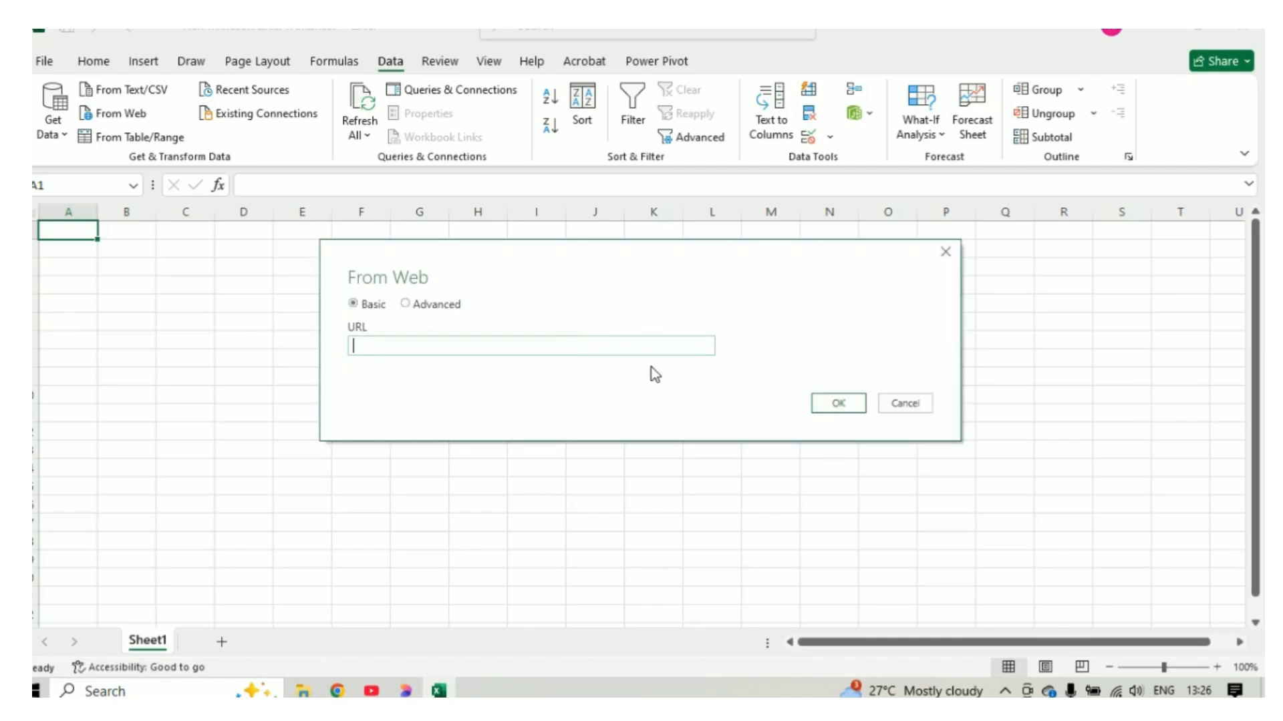
pyautogui.moveTo(636, 259); pyautogui.dragTo(627, 199)
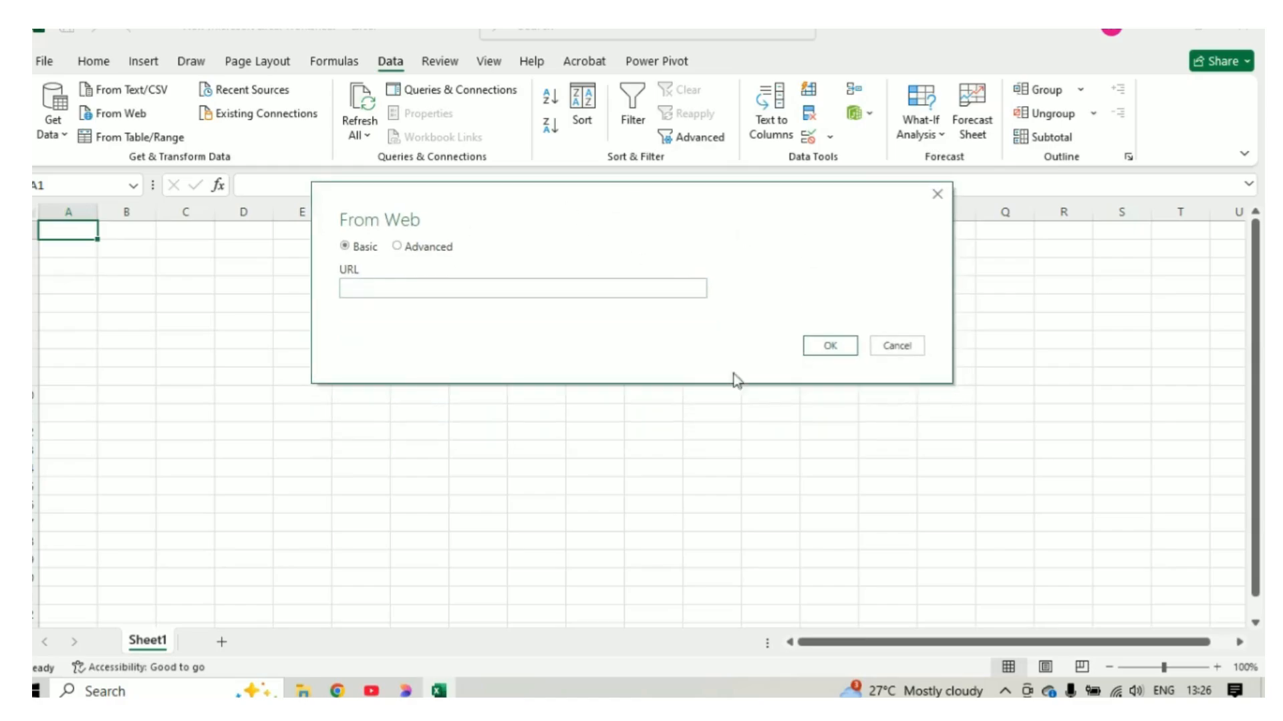
pyautogui.moveTo(553, 202); pyautogui.dragTo(540, 241)
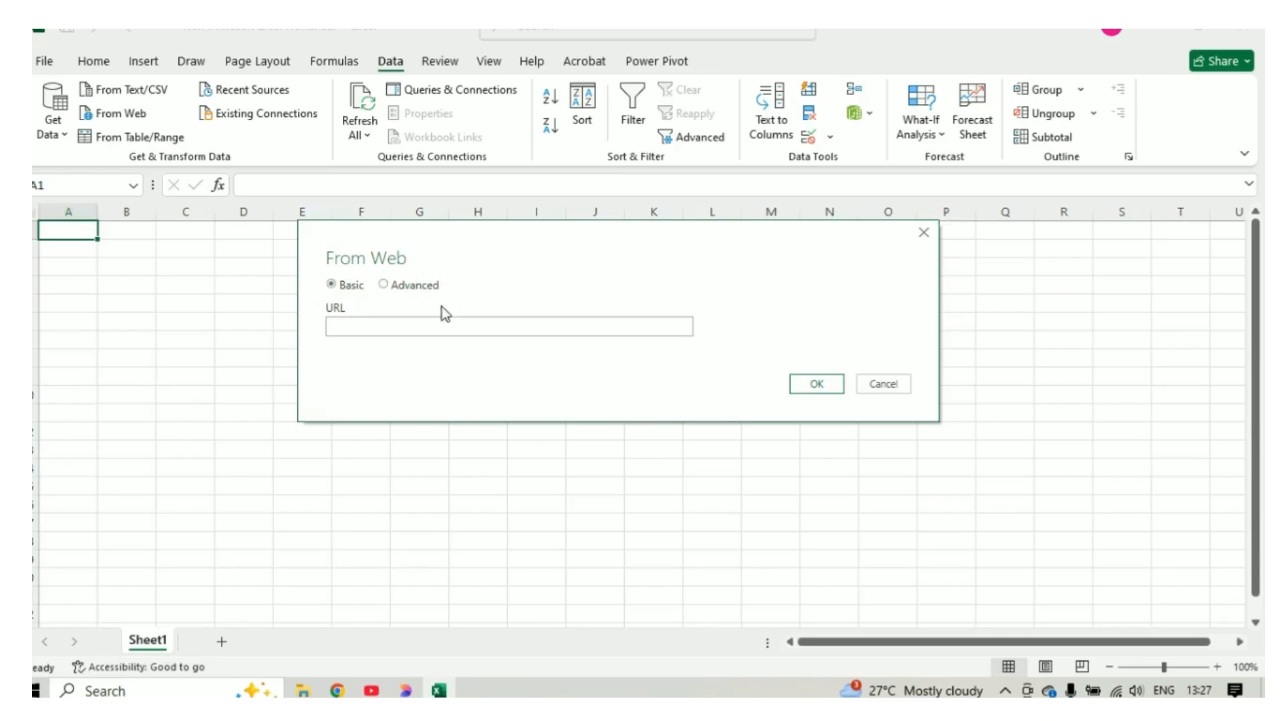
pyautogui.click(427, 332)
pyautogui.write('https://en.wikipedia.org/wiki/List_of_countries_by_population')
pyautogui.moveTo(651, 242); pyautogui.dragTo(661, 196)
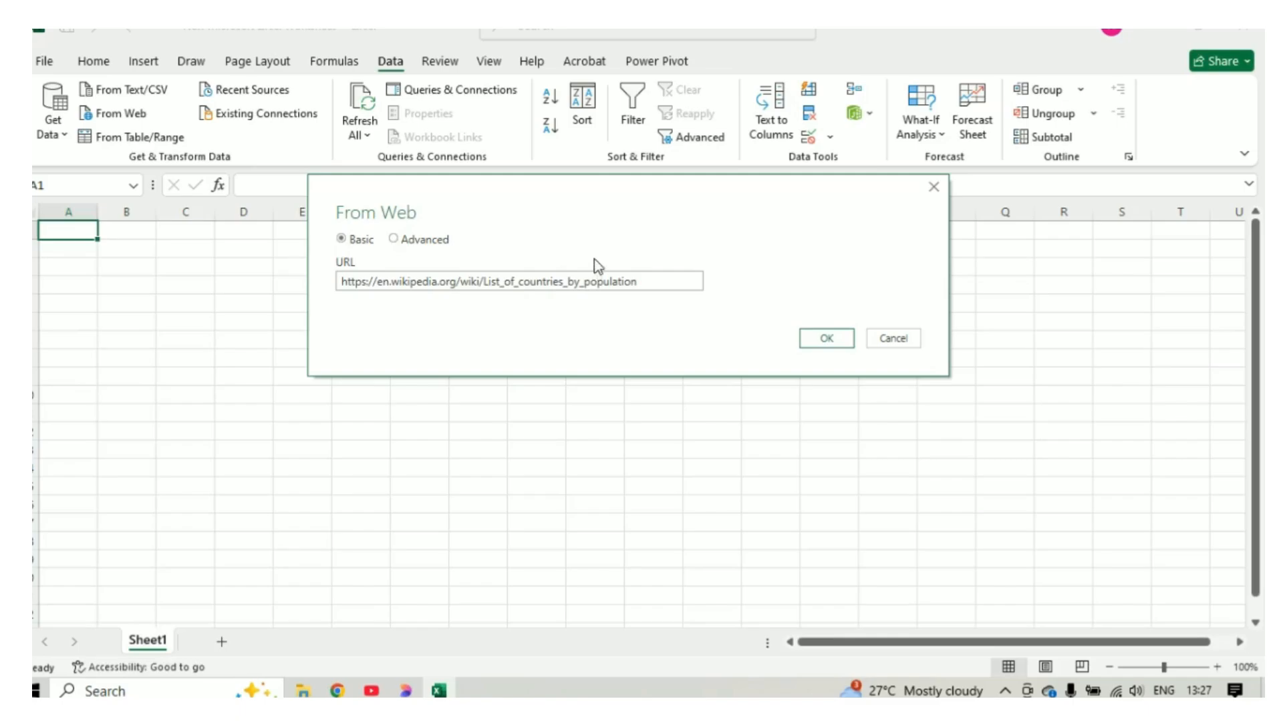
pyautogui.moveTo(545, 185); pyautogui.dragTo(546, 202)
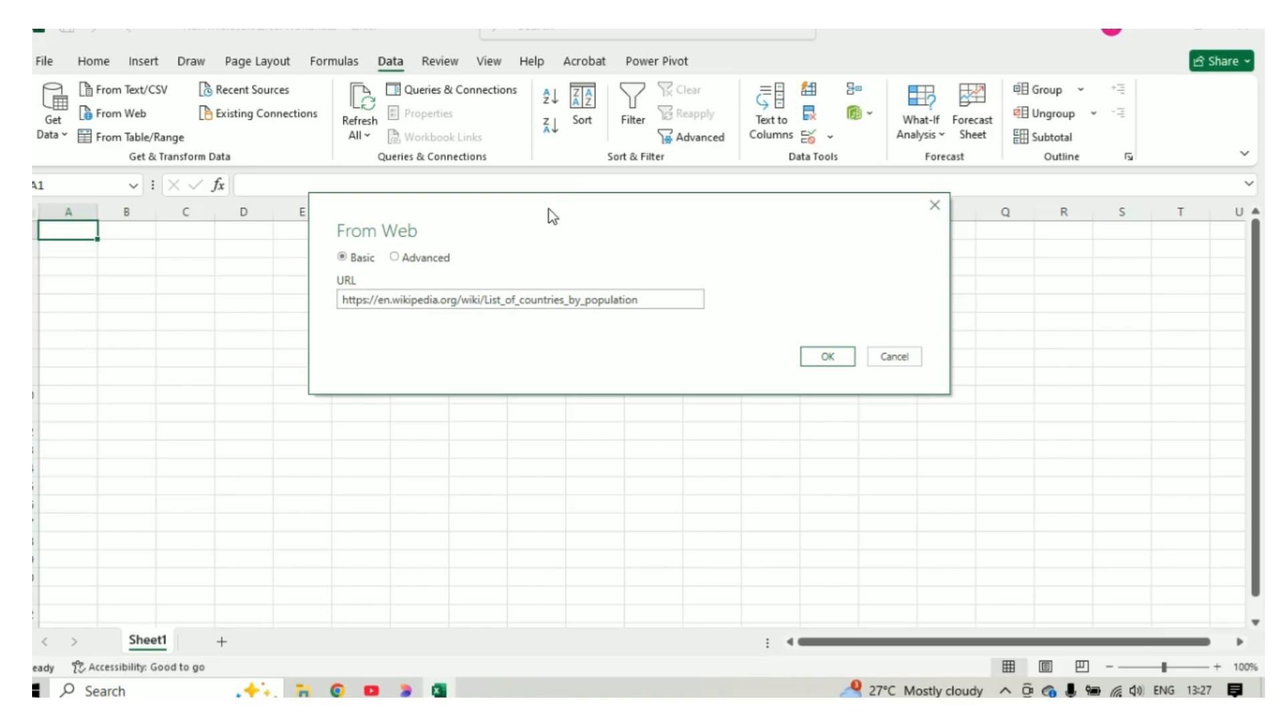
pyautogui.moveTo(546, 204); pyautogui.dragTo(549, 182)
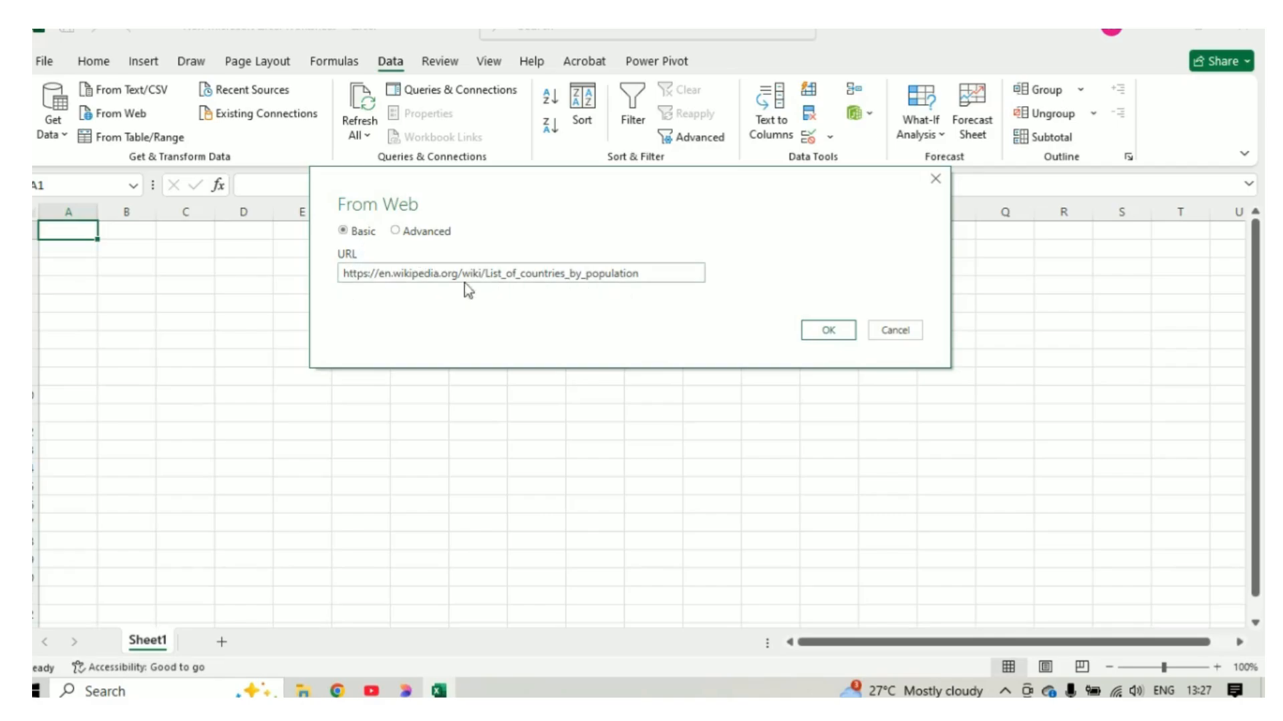
pyautogui.click(825, 332)
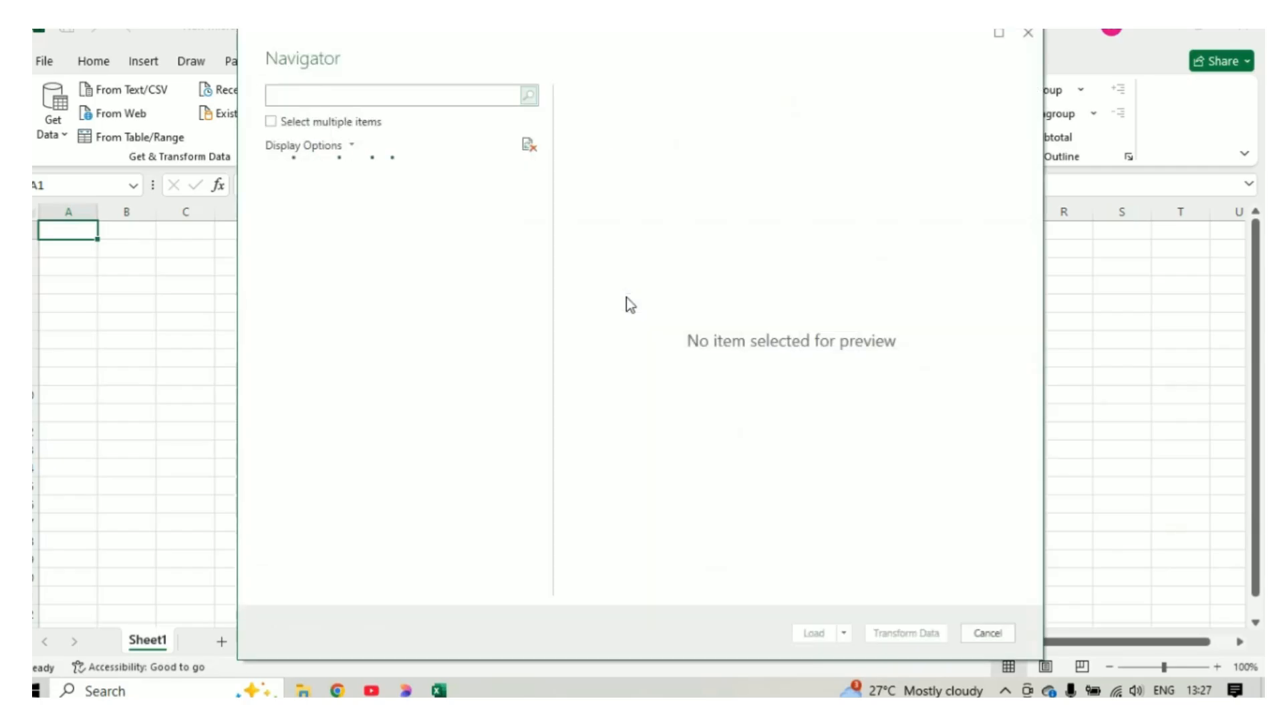
# Select the HTML table "List of countries and territories by total population" in the Navigator
pyautogui.moveTo(620, 39); pyautogui.dragTo(554, 44)
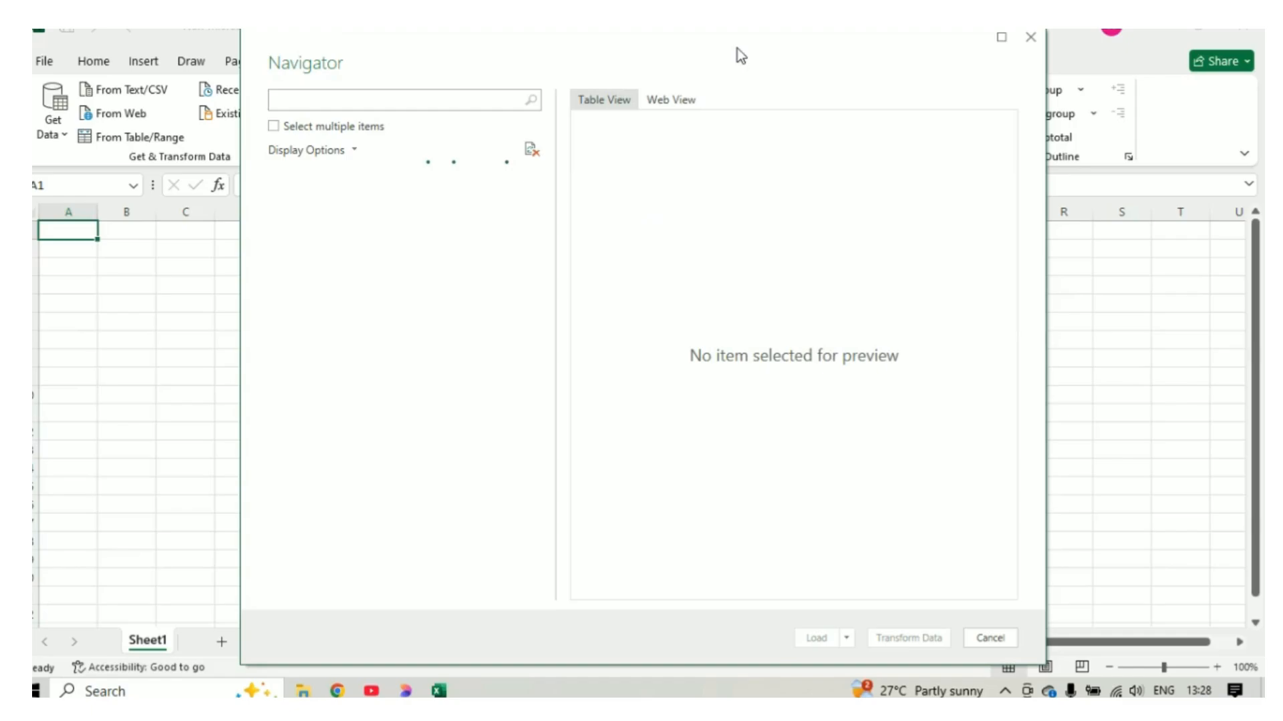
pyautogui.moveTo(736, 50); pyautogui.dragTo(744, 39)
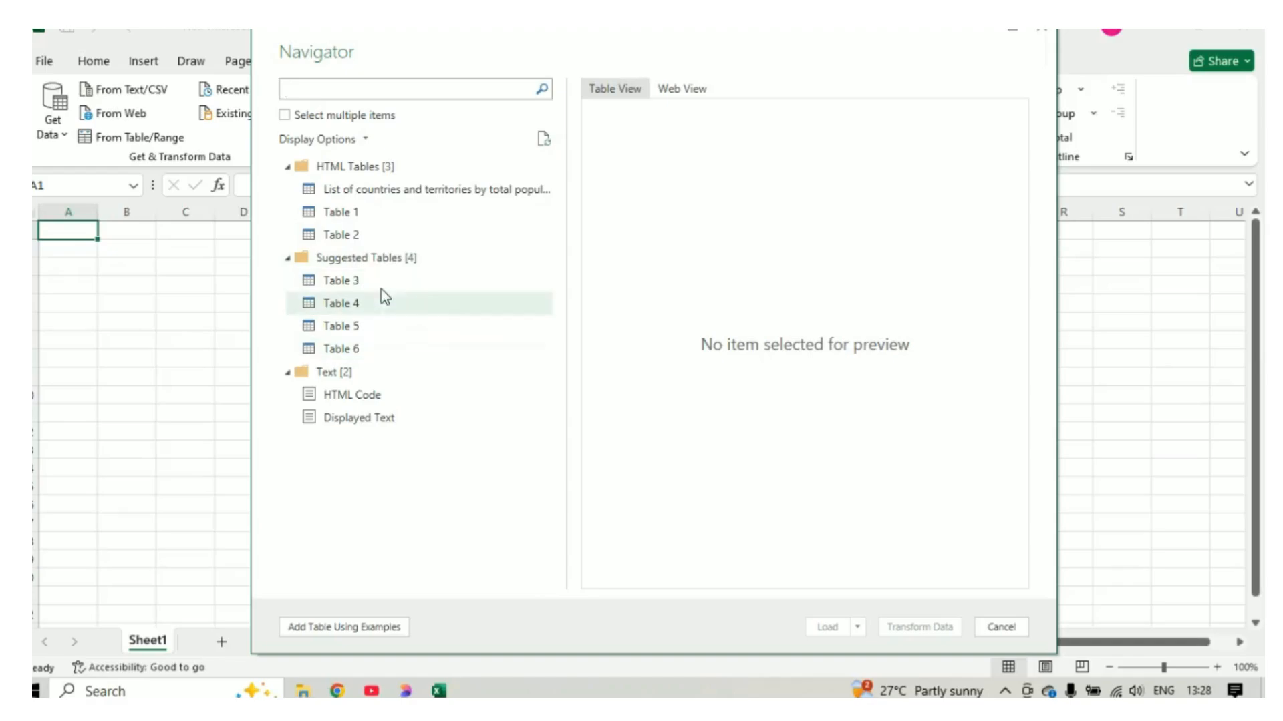
pyautogui.click(364, 191)
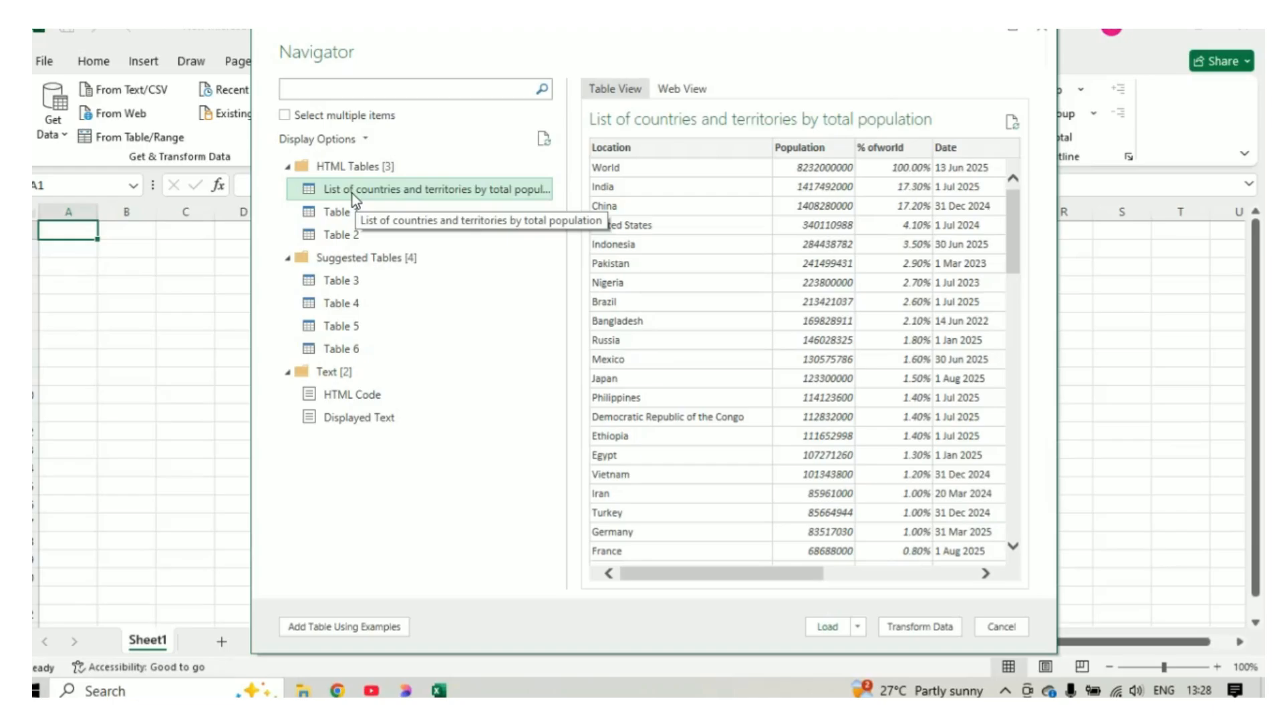
pyautogui.moveTo(635, 50); pyautogui.dragTo(633, 40)
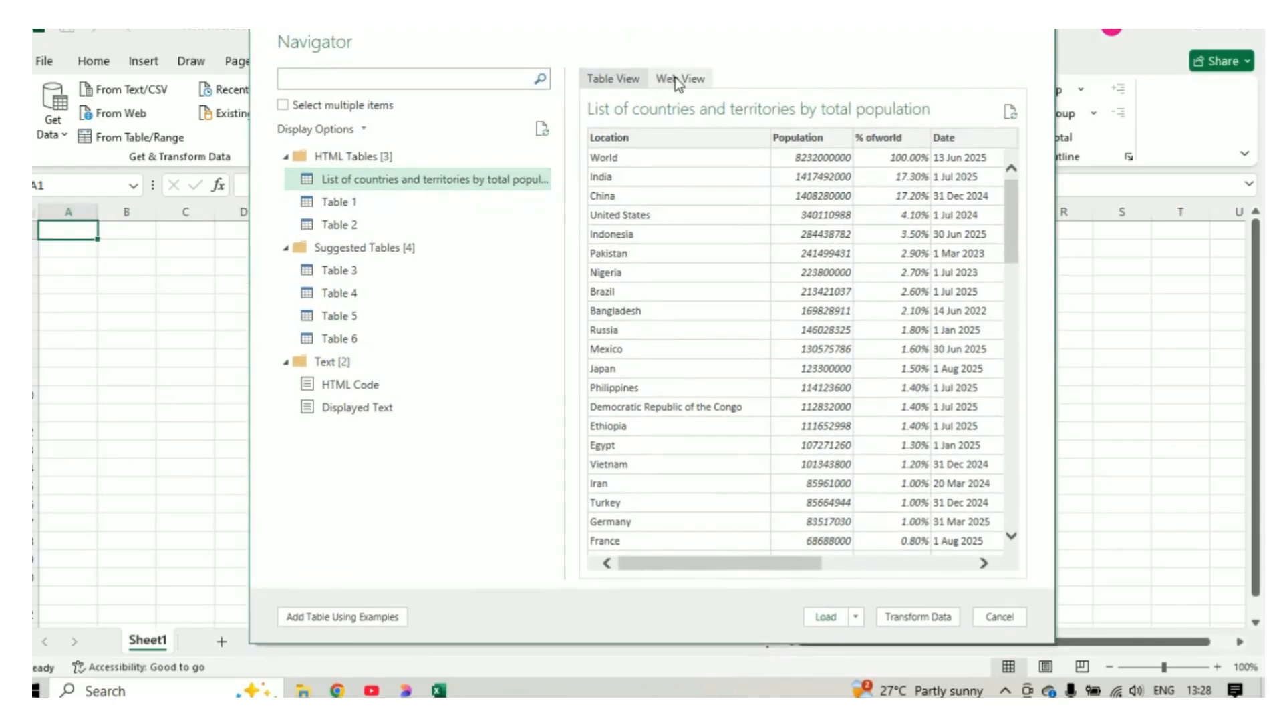
# Examine the source Wikipedia page in the Navigator's web view preview
pyautogui.click(666, 80)
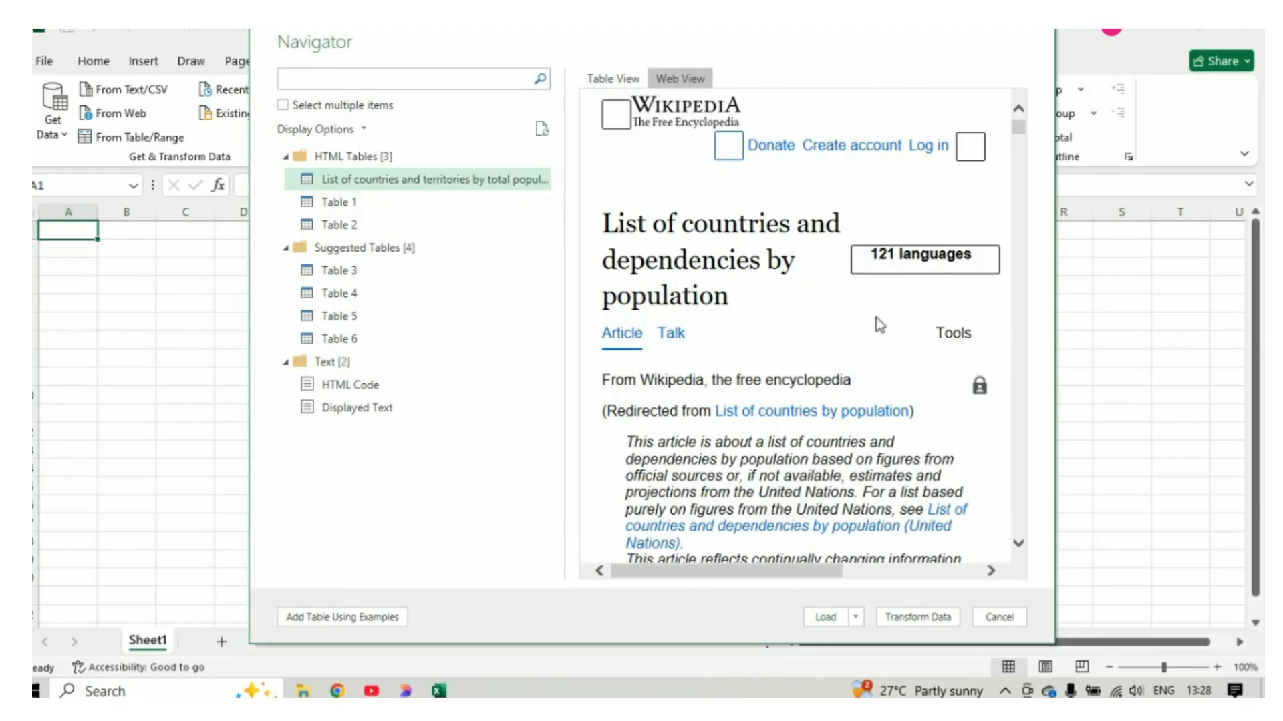
pyautogui.scroll(-10, 828, 424)
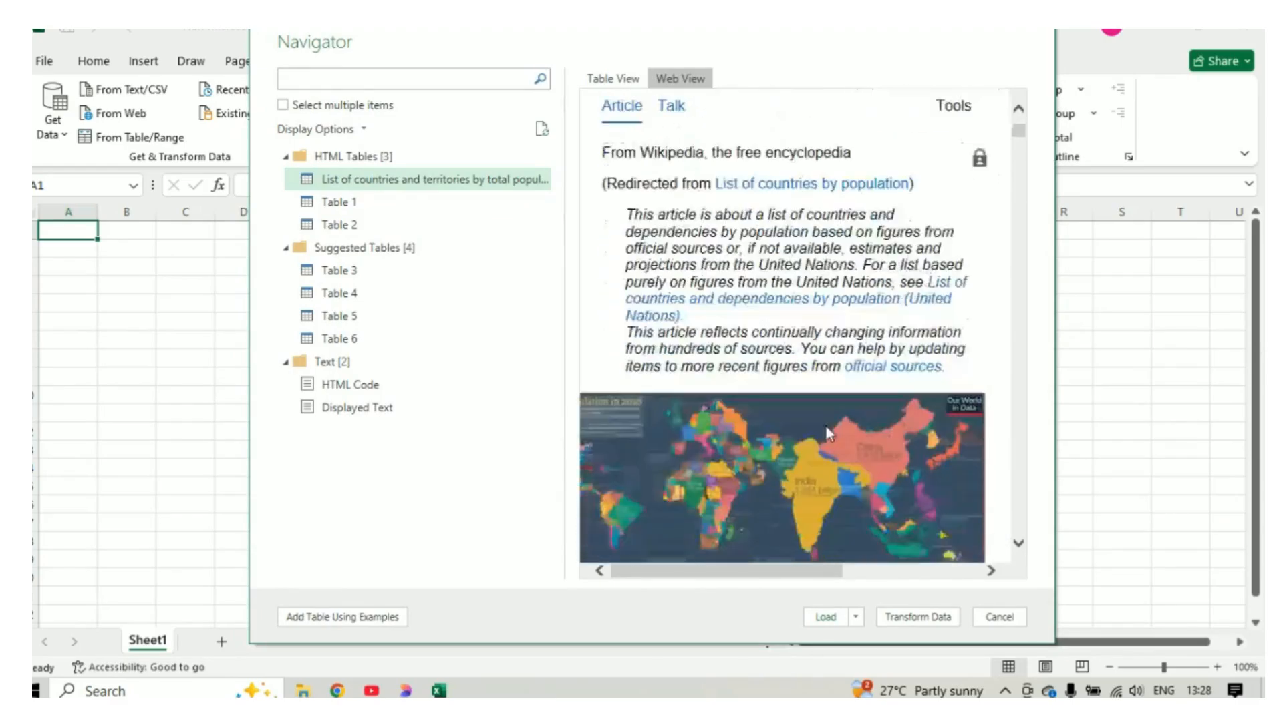
pyautogui.scroll(10, 828, 431)
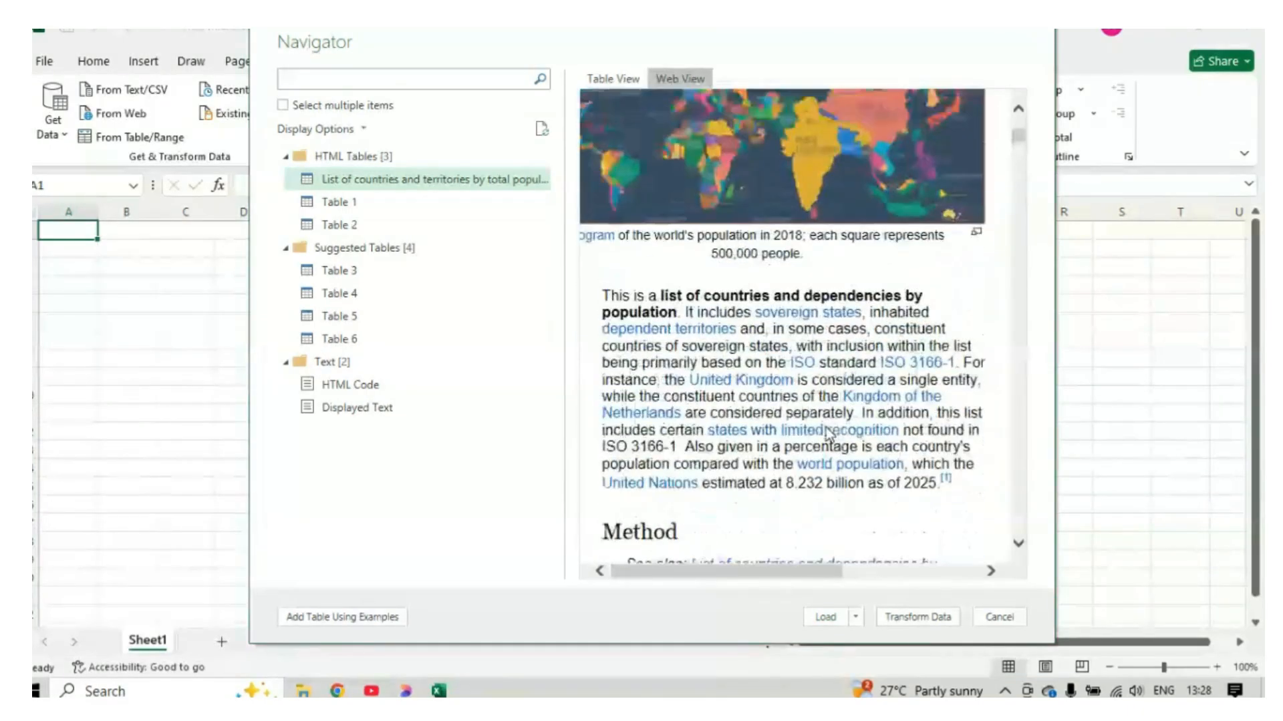
pyautogui.scroll(3, 828, 434)
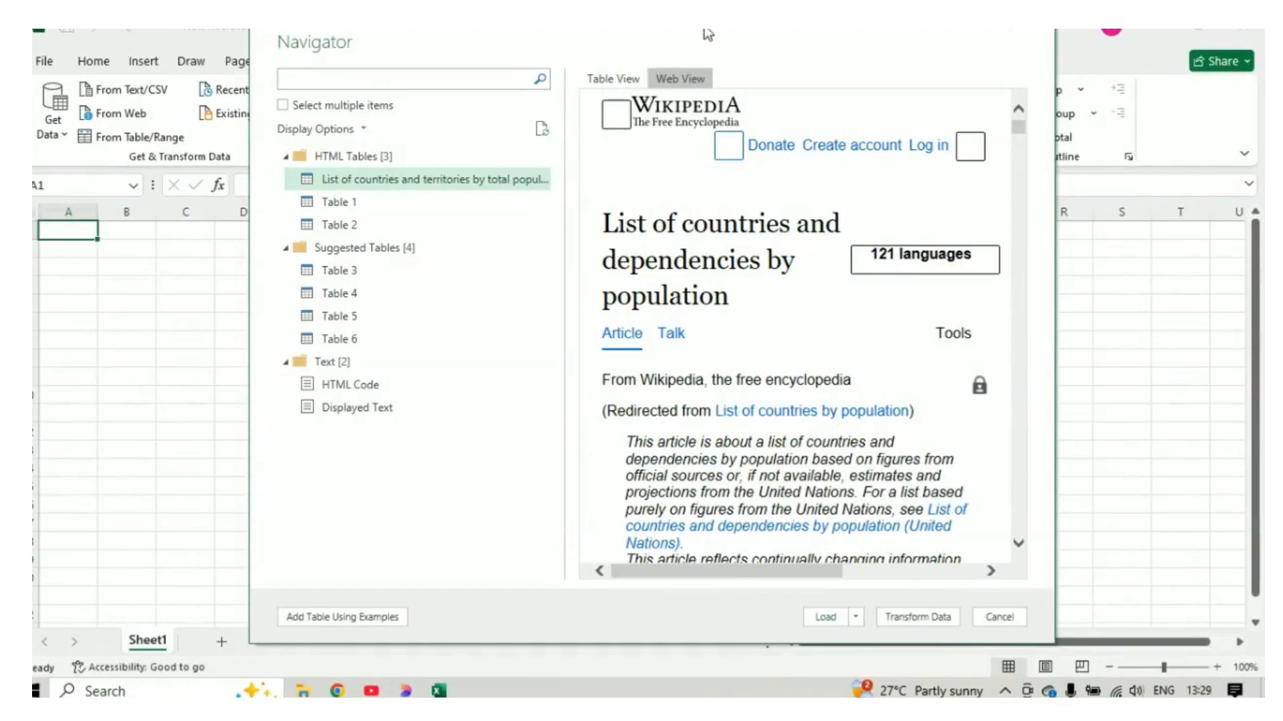
pyautogui.moveTo(704, 35); pyautogui.dragTo(698, 69)
pyautogui.scroll(-3, 791, 525)
pyautogui.scroll(-6, 792, 525)
pyautogui.scroll(5, 792, 526)
pyautogui.scroll(4, 791, 526)
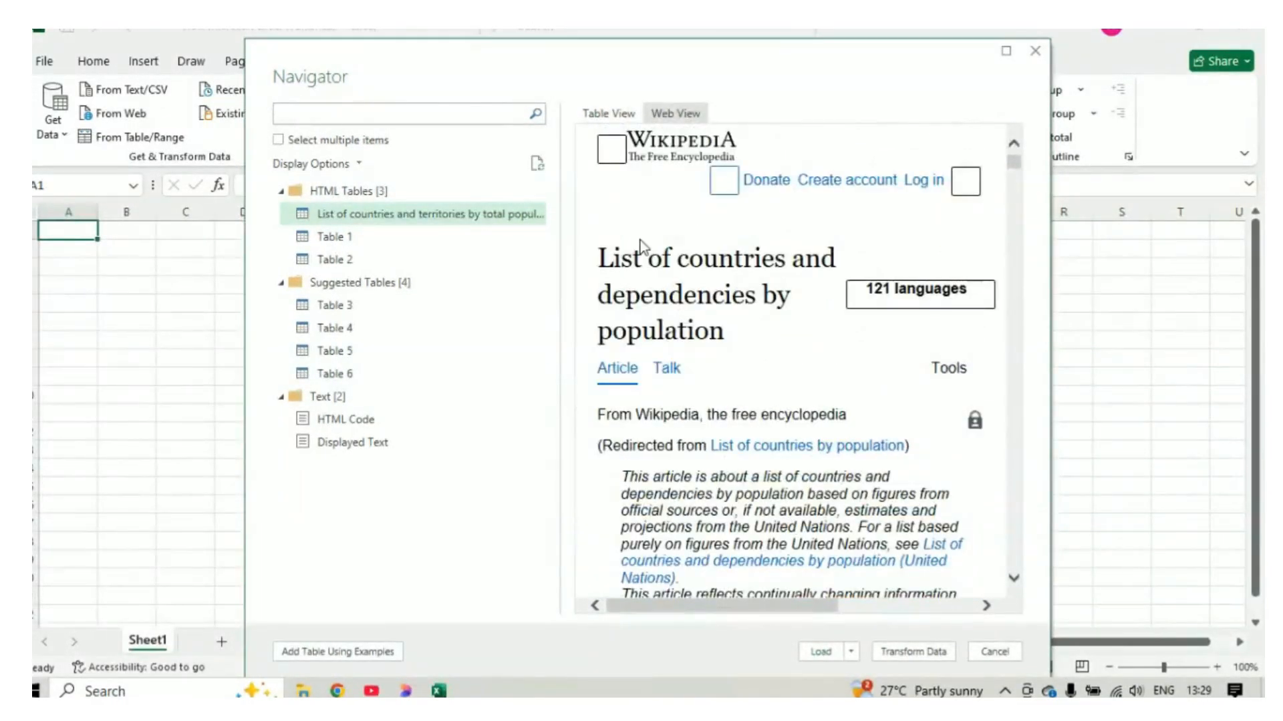
# Check the rows of the population table in table view and open the table in Power Query for transformation
pyautogui.click(618, 115)
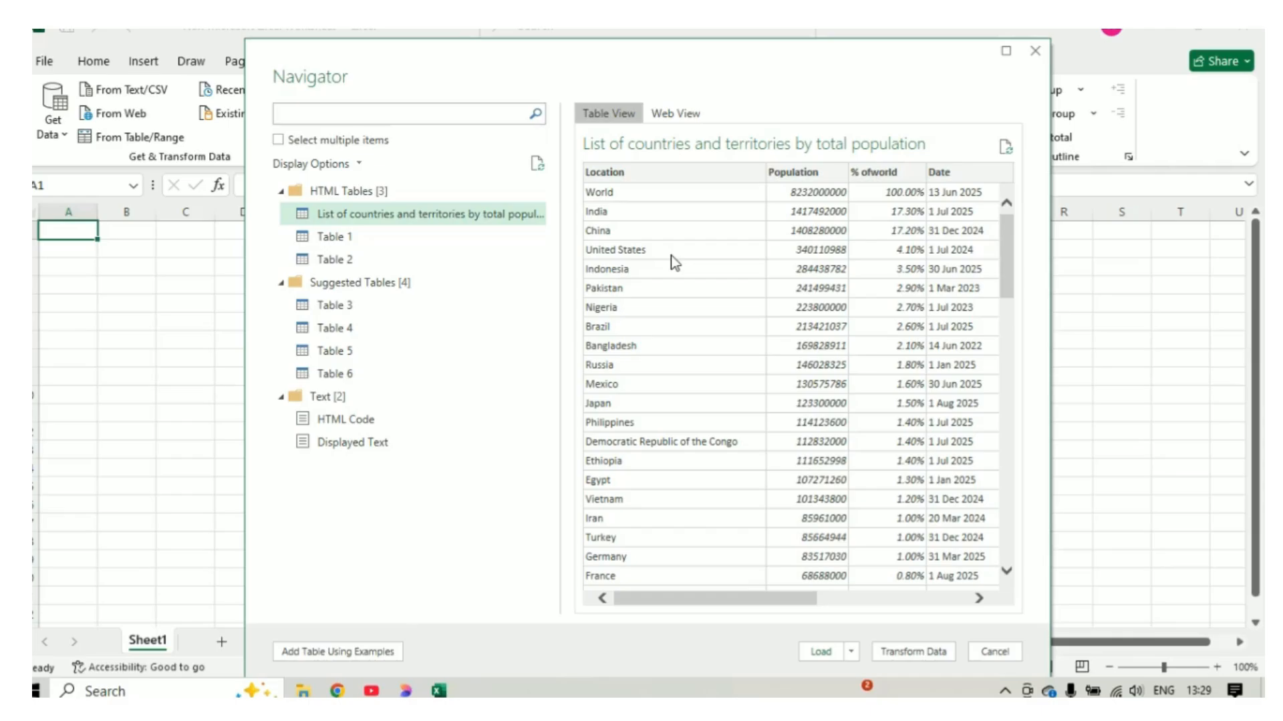
pyautogui.scroll(-18, 699, 352)
pyautogui.scroll(-7, 699, 347)
pyautogui.scroll(16, 699, 347)
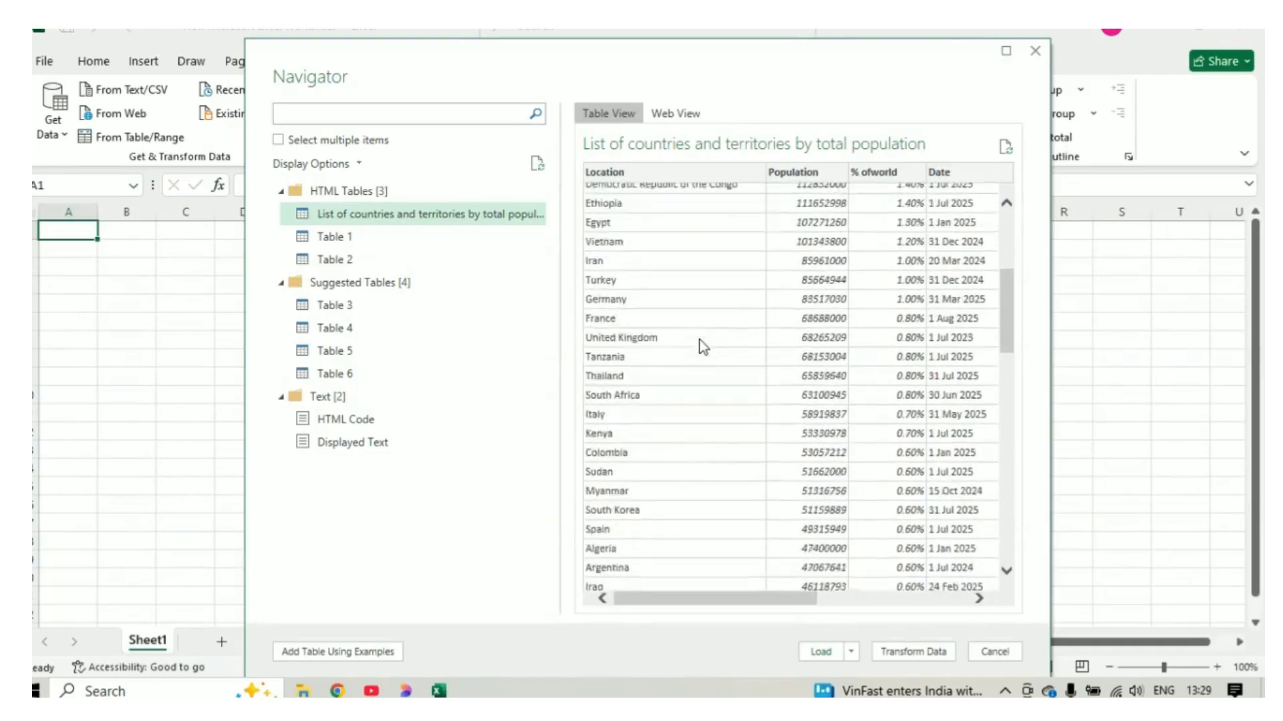
pyautogui.scroll(3, 699, 346)
pyautogui.click(909, 651)
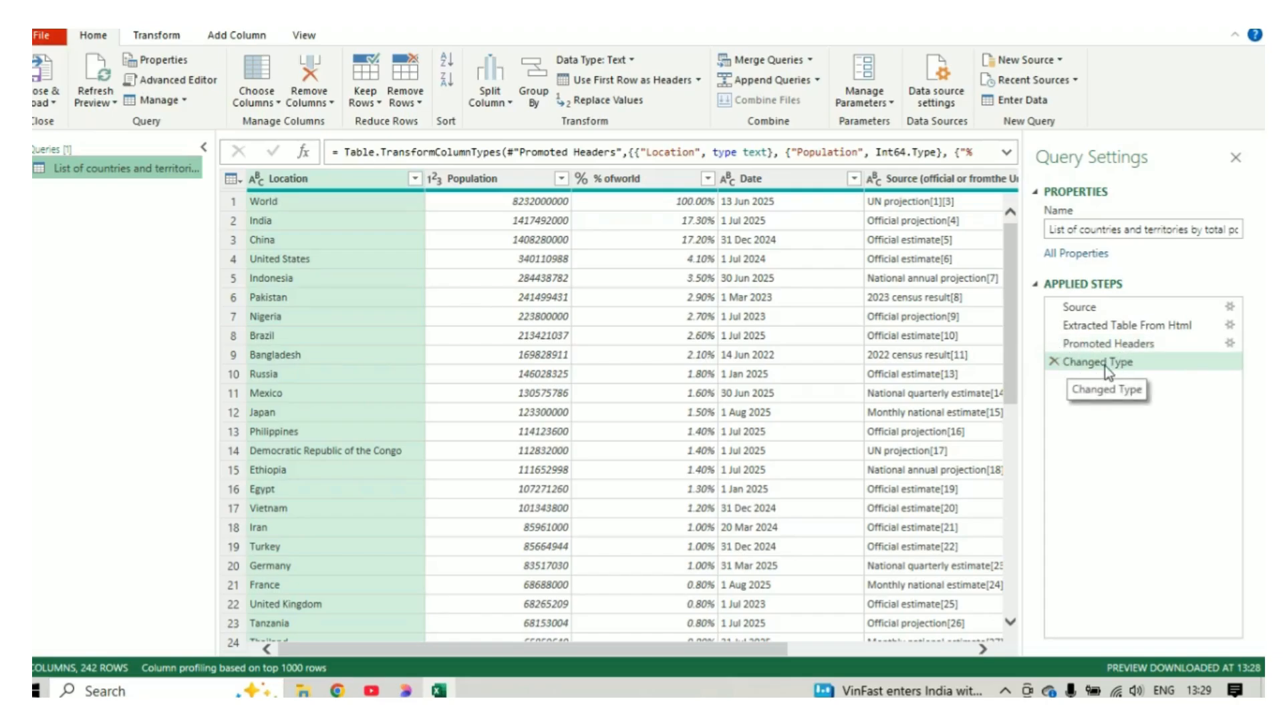
# Inspect the query's Source step, including the URL in its formula and the retrieved HTML content
pyautogui.click(1125, 307)
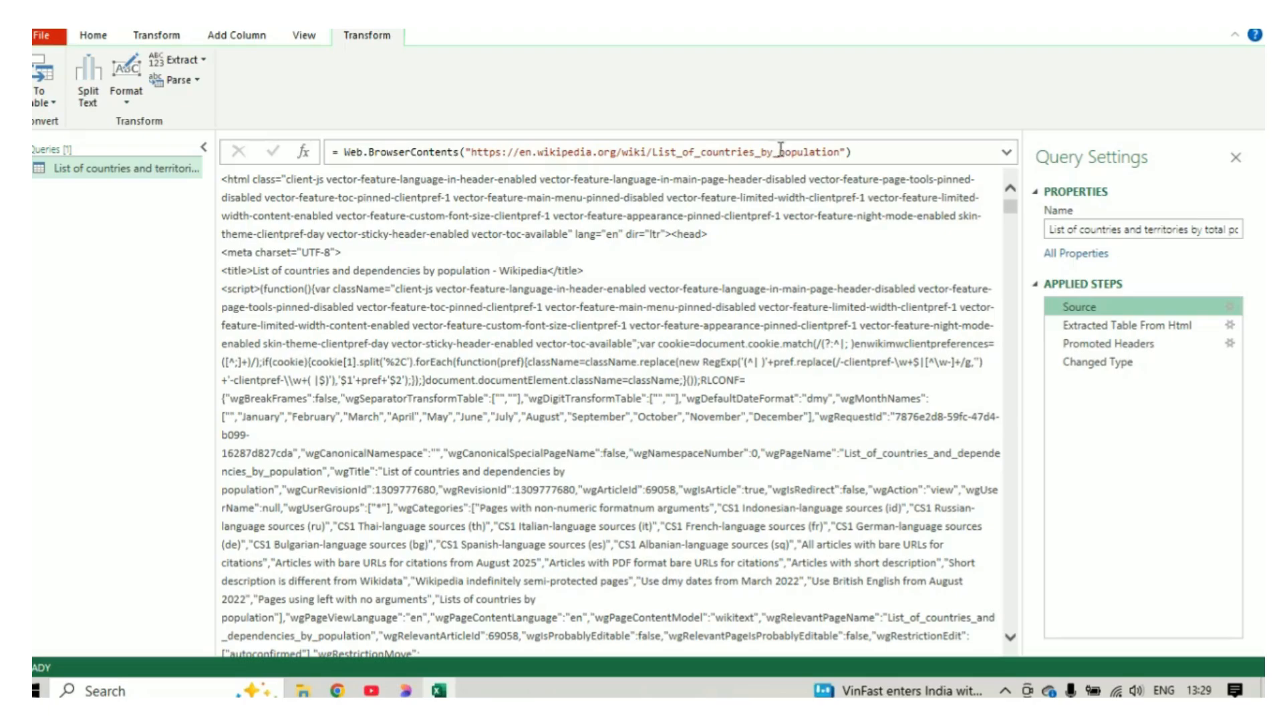
pyautogui.moveTo(840, 152); pyautogui.dragTo(471, 152)
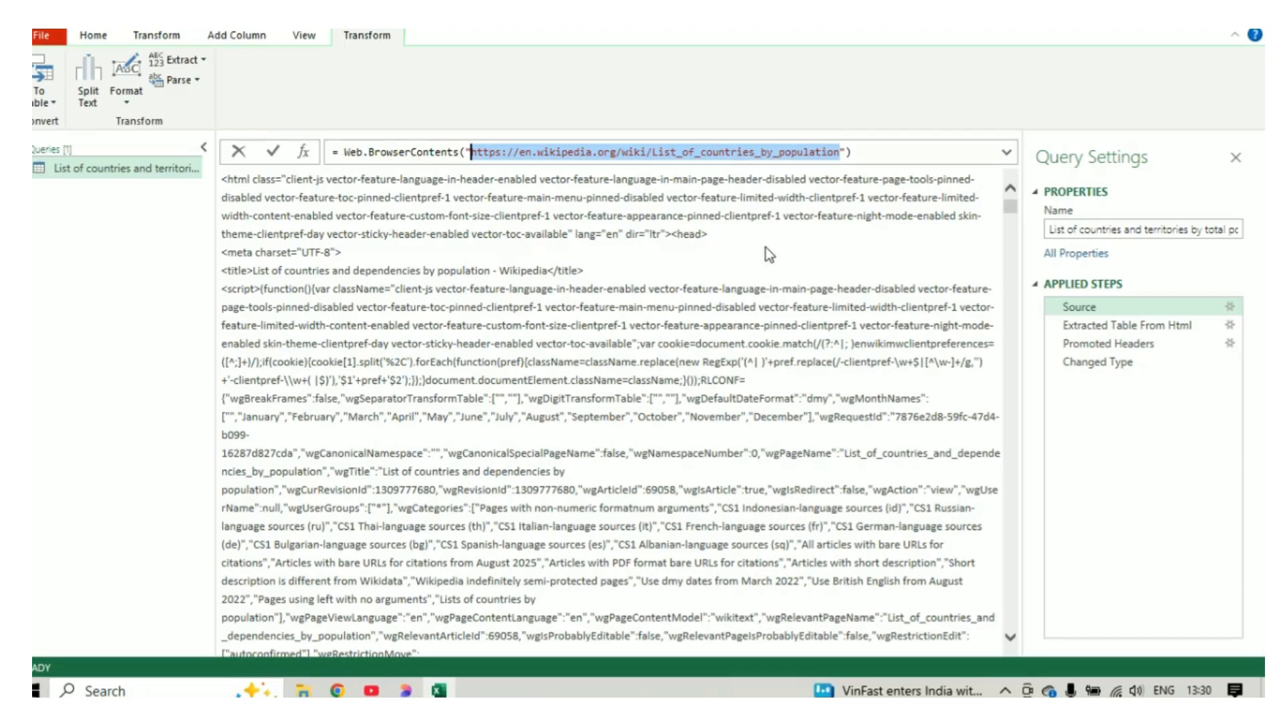
pyautogui.click(715, 243)
pyautogui.scroll(-5, 741, 318)
pyautogui.scroll(5, 741, 317)
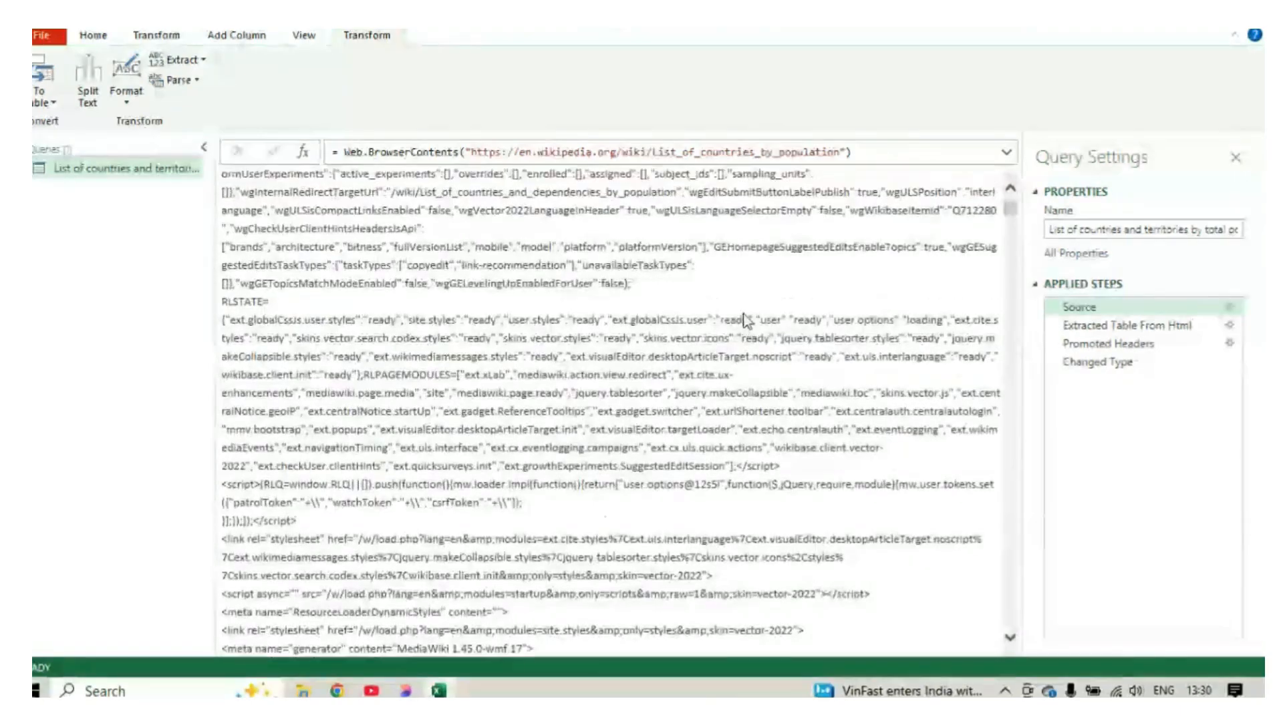
# Inspect the Extracted Table From Html step and read its full expanded formula
pyautogui.click(1109, 326)
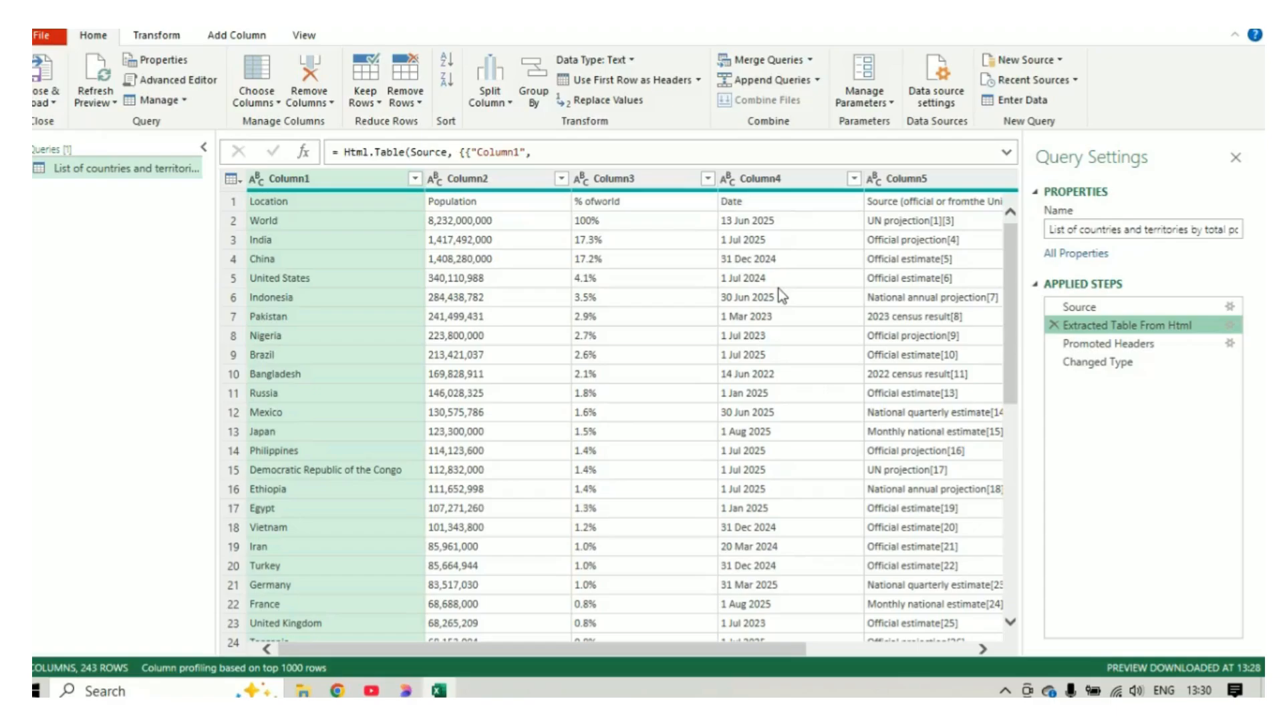
pyautogui.click(1007, 155)
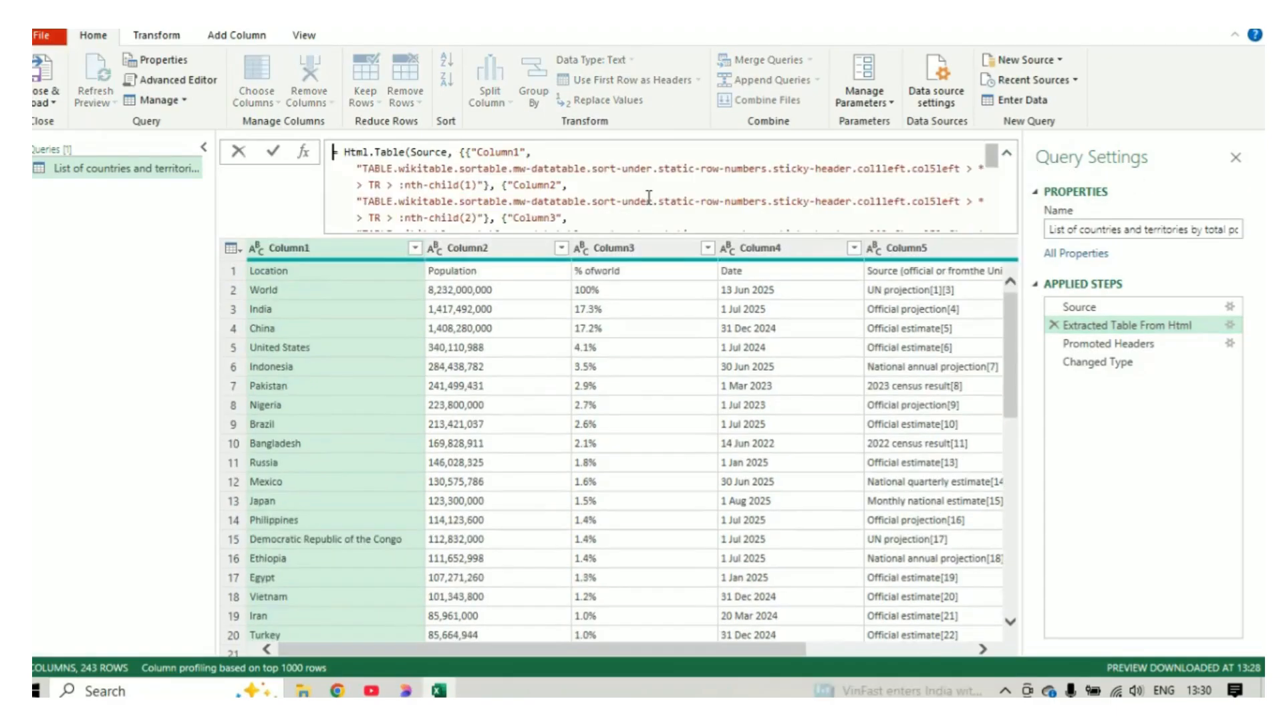
pyautogui.scroll(-3, 639, 187)
pyautogui.scroll(-1, 638, 190)
pyautogui.scroll(10, 638, 191)
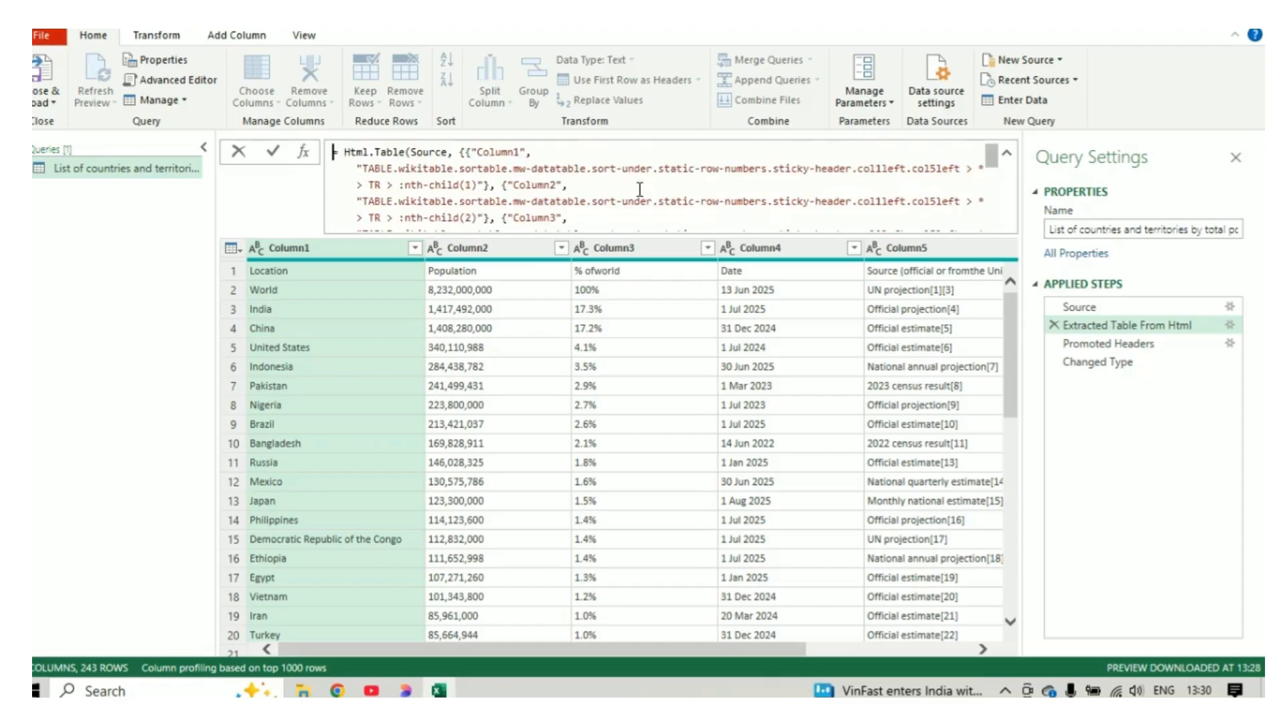
pyautogui.click(1007, 154)
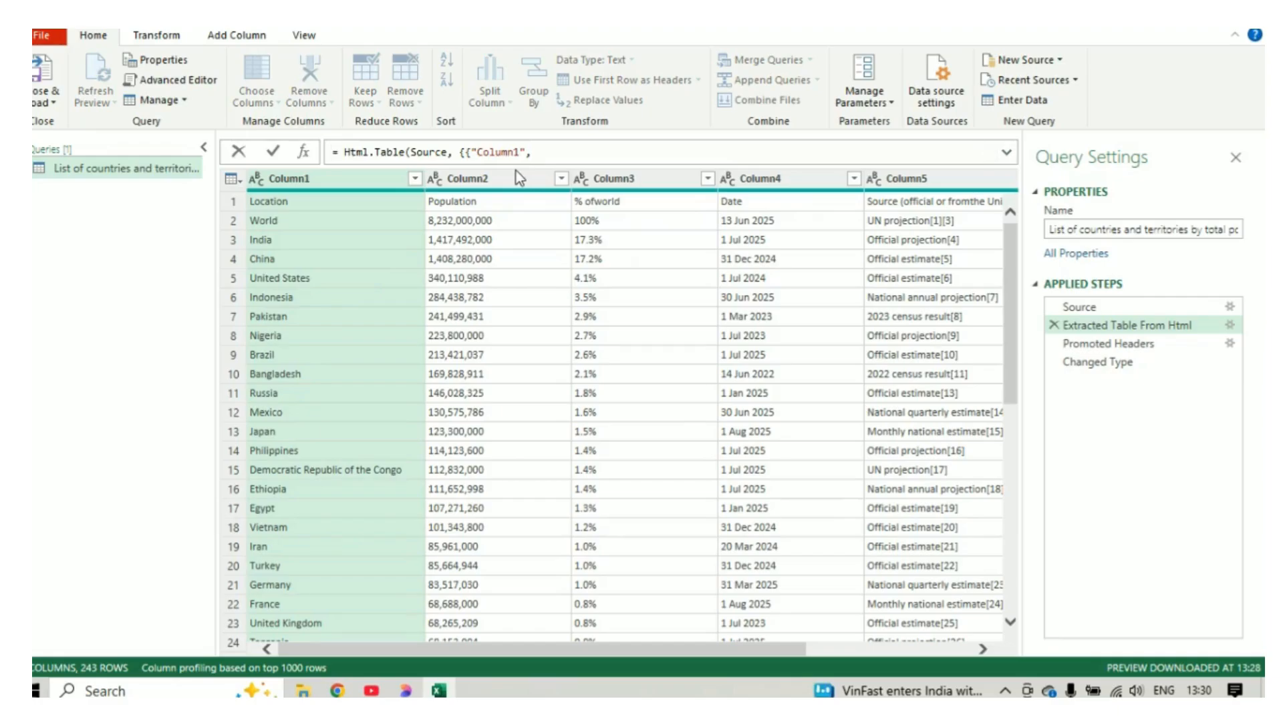
pyautogui.press('Escape')
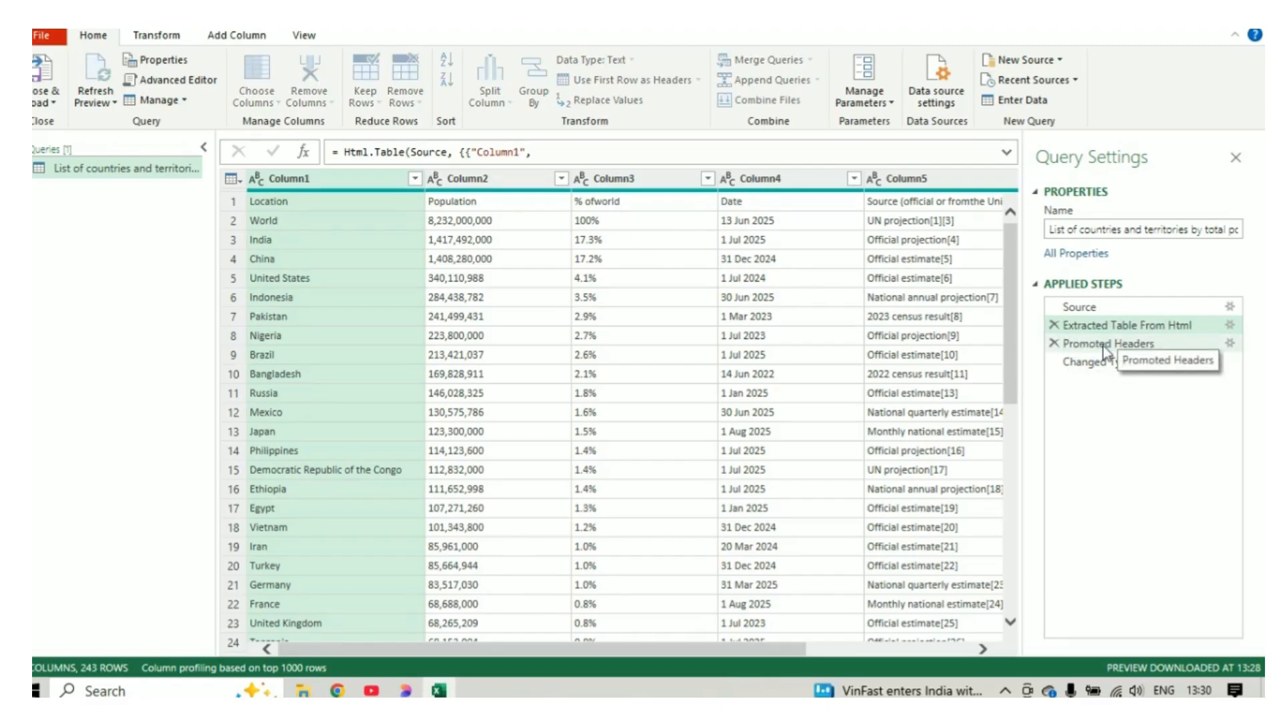
# Review the Promoted Headers and Changed Type steps and look through the resulting country rows
pyautogui.click(1103, 347)
pyautogui.click(1095, 367)
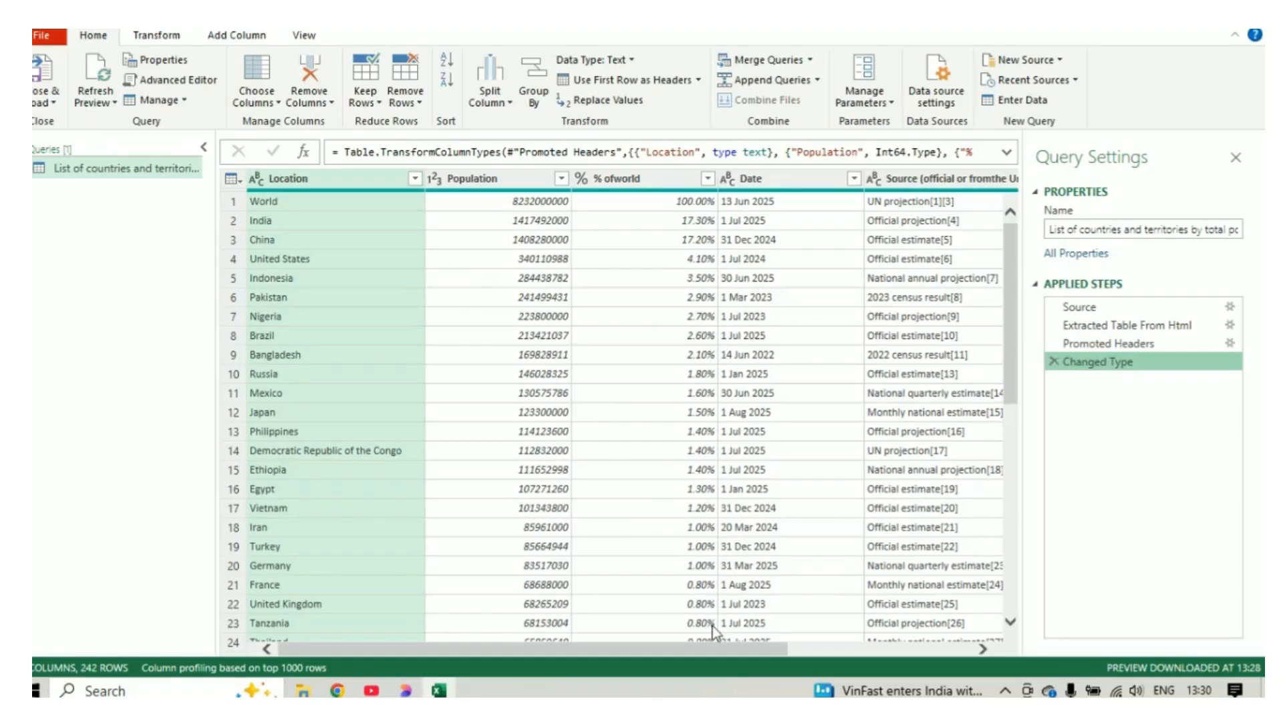
pyautogui.moveTo(728, 648); pyautogui.dragTo(454, 654)
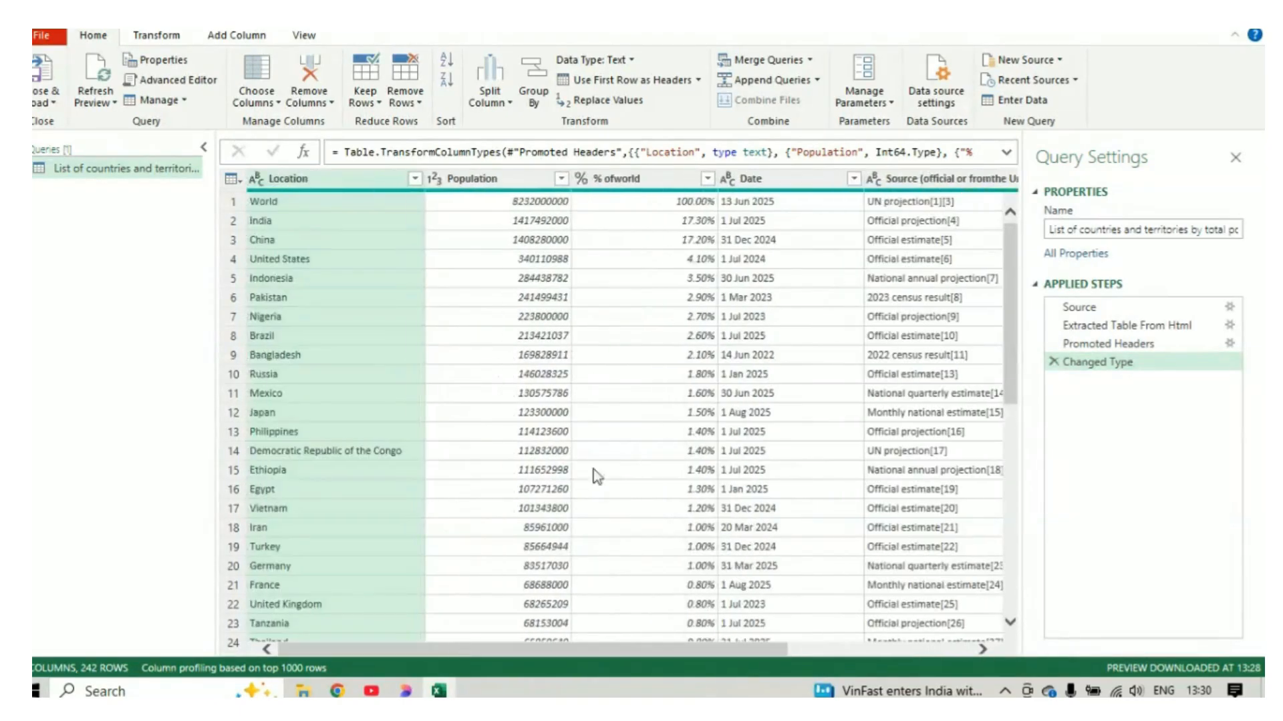
pyautogui.scroll(-17, 622, 495)
pyautogui.scroll(-20, 628, 500)
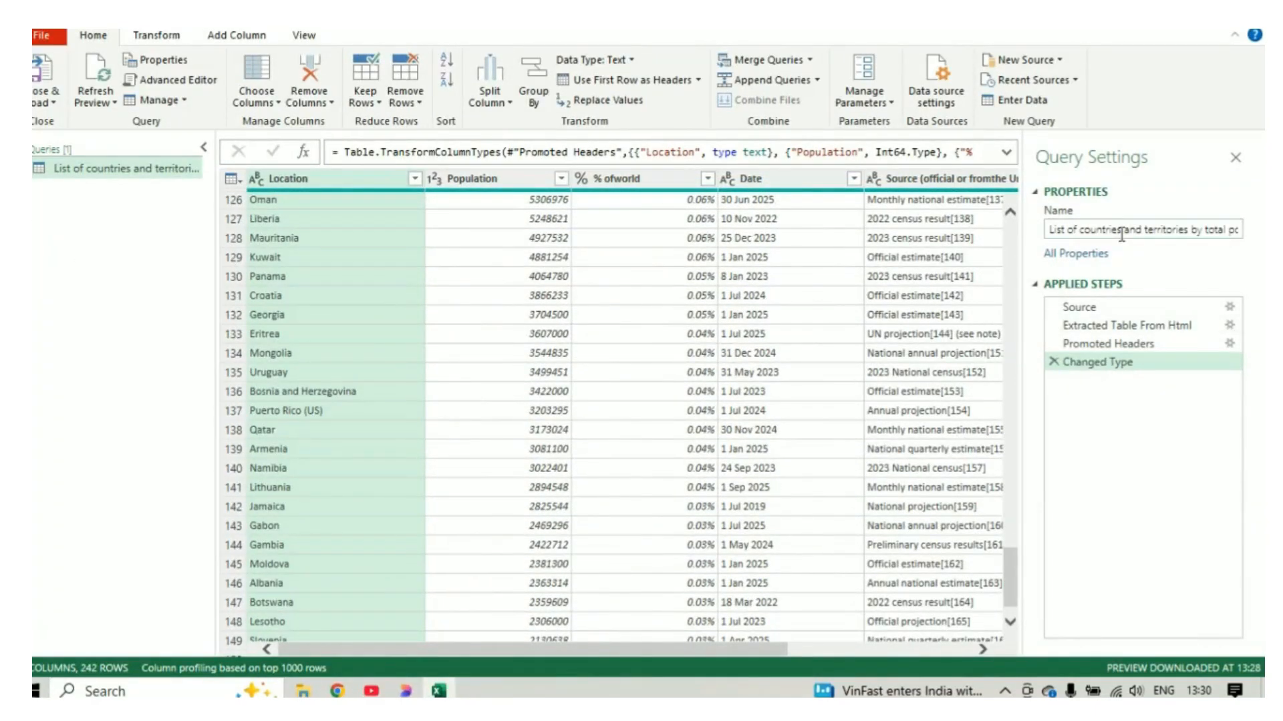
# Rename the query to "List of countries with population"
pyautogui.moveTo(1121, 231); pyautogui.dragTo(1187, 219)
pyautogui.press('BackSpace')
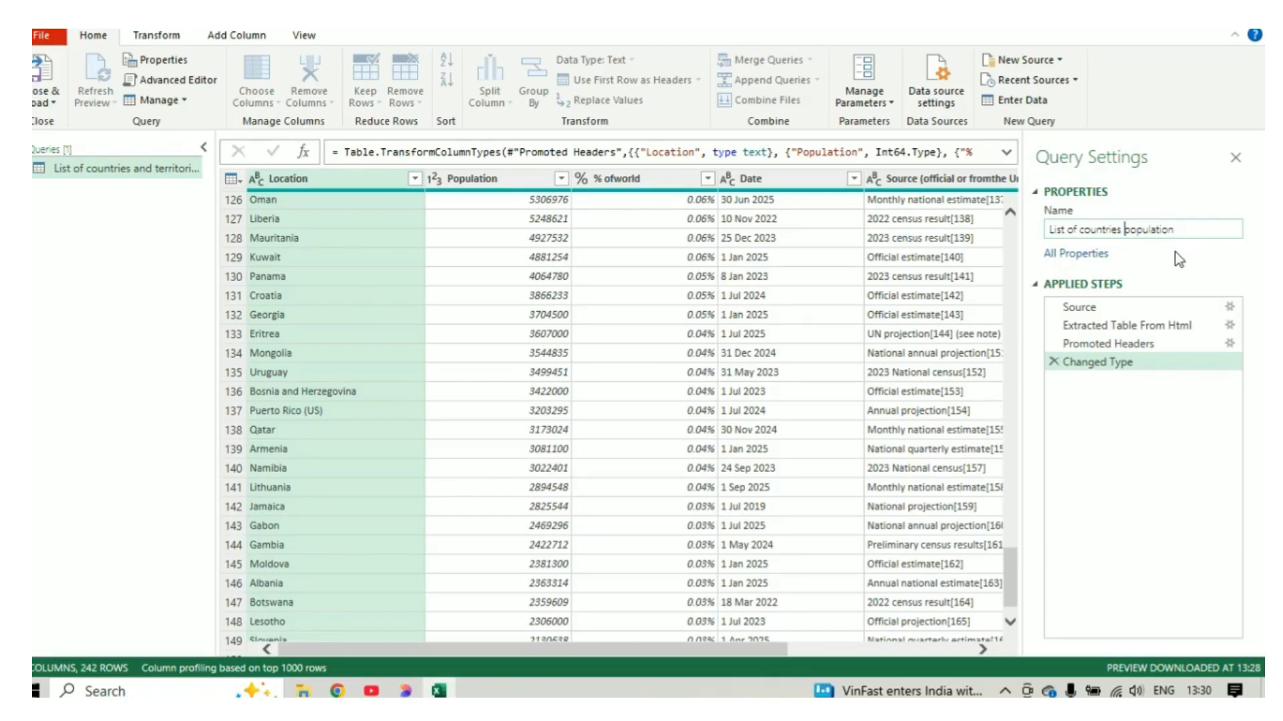
pyautogui.write('with')
pyautogui.click(155, 262)
# Load the query into the existing worksheet as a table starting at cell $A$1, without adding it to the Data Model
pyautogui.click(42, 103)
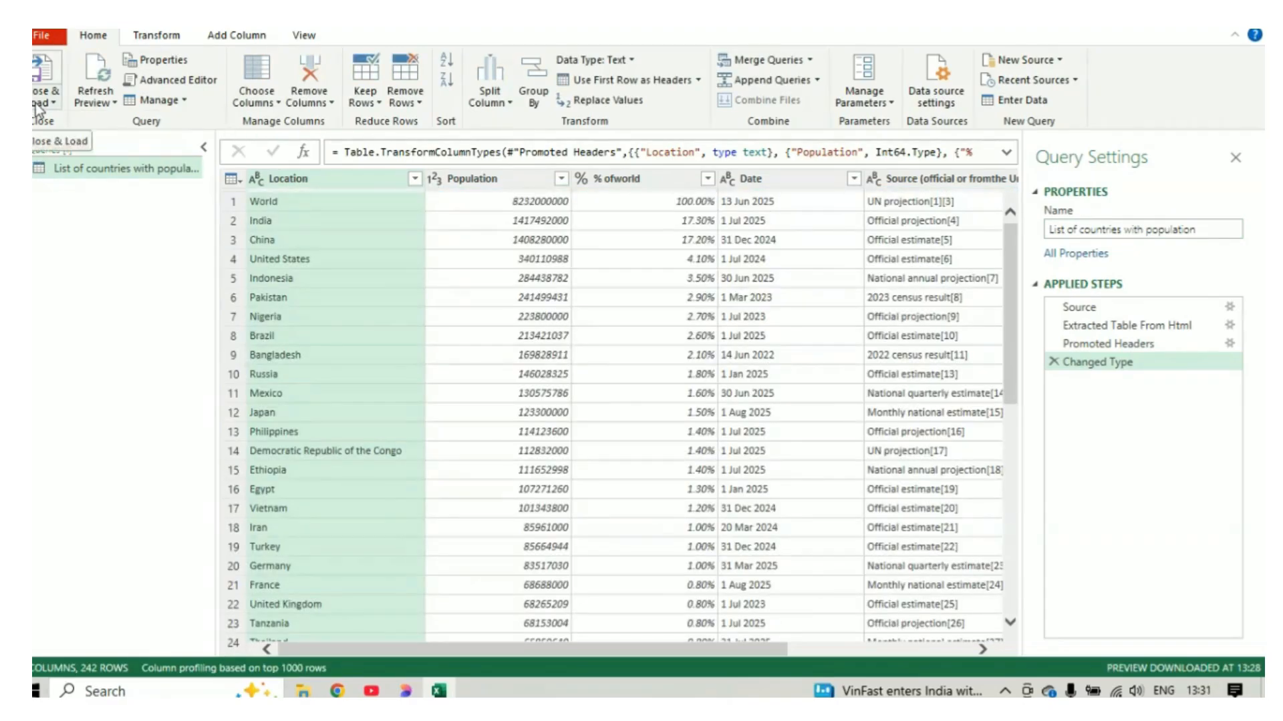
pyautogui.click(77, 142)
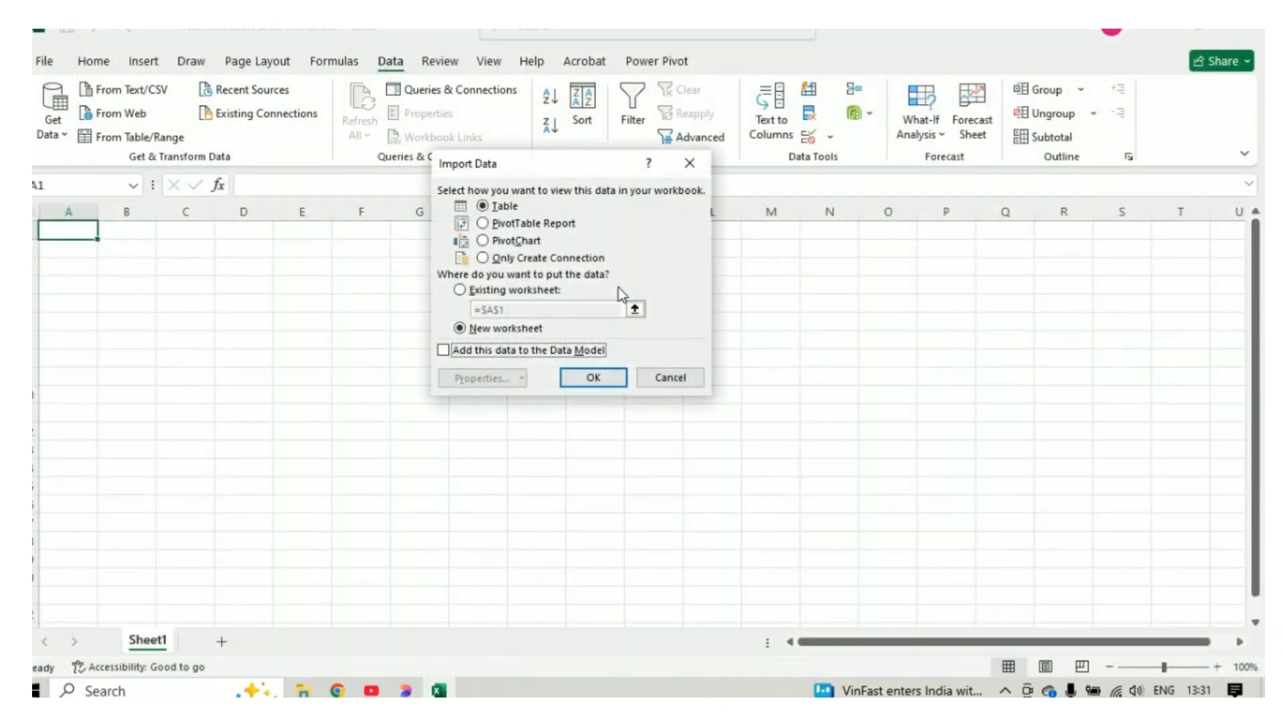
pyautogui.moveTo(546, 155); pyautogui.dragTo(574, 135)
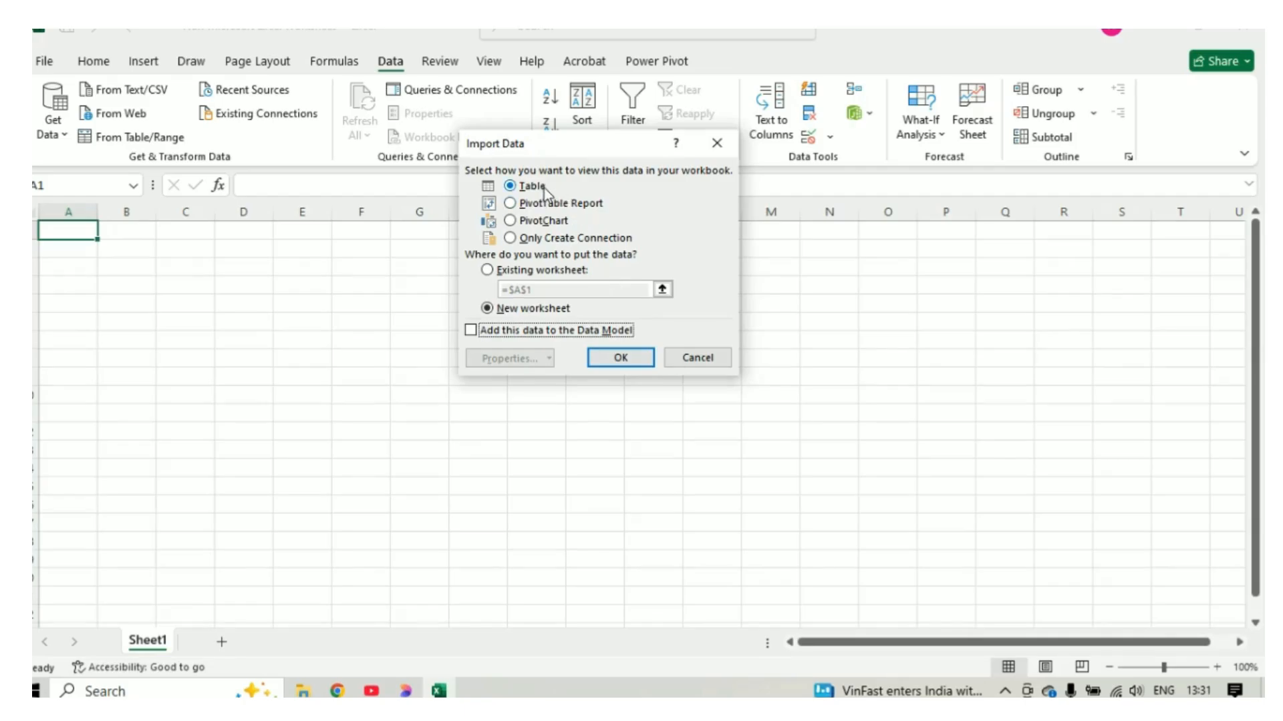
pyautogui.click(487, 270)
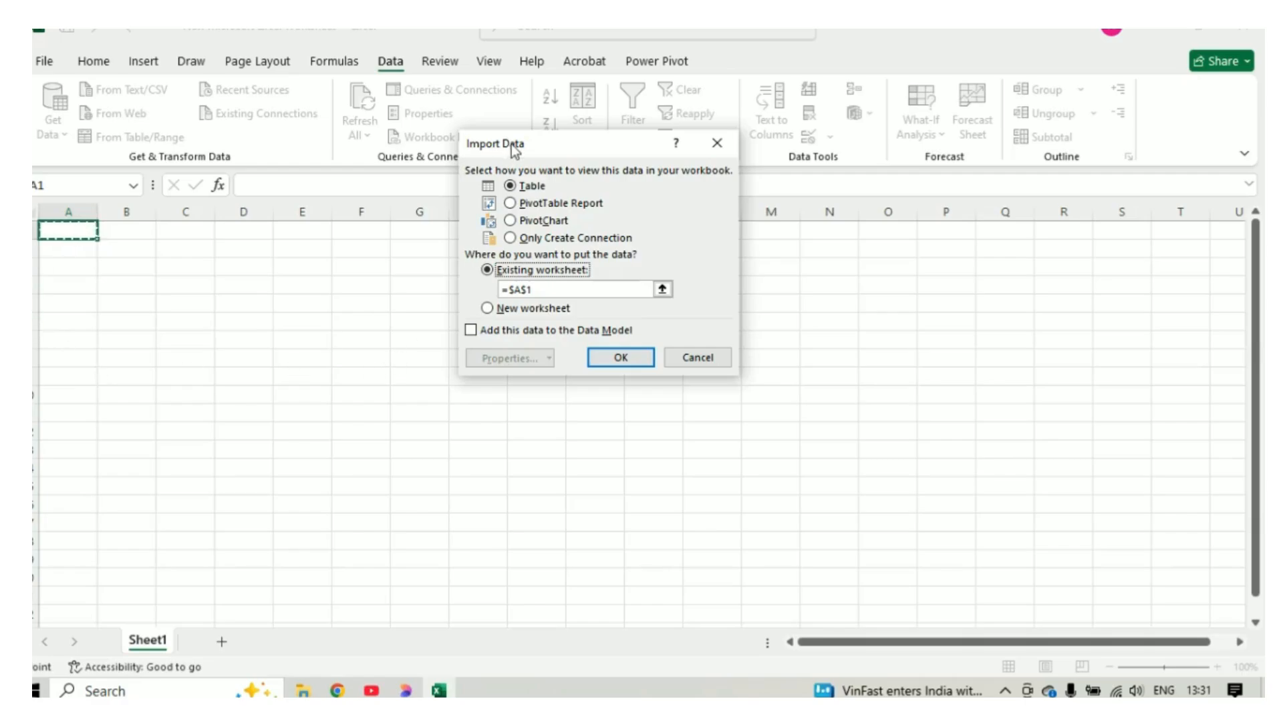
pyautogui.moveTo(514, 148); pyautogui.dragTo(476, 115)
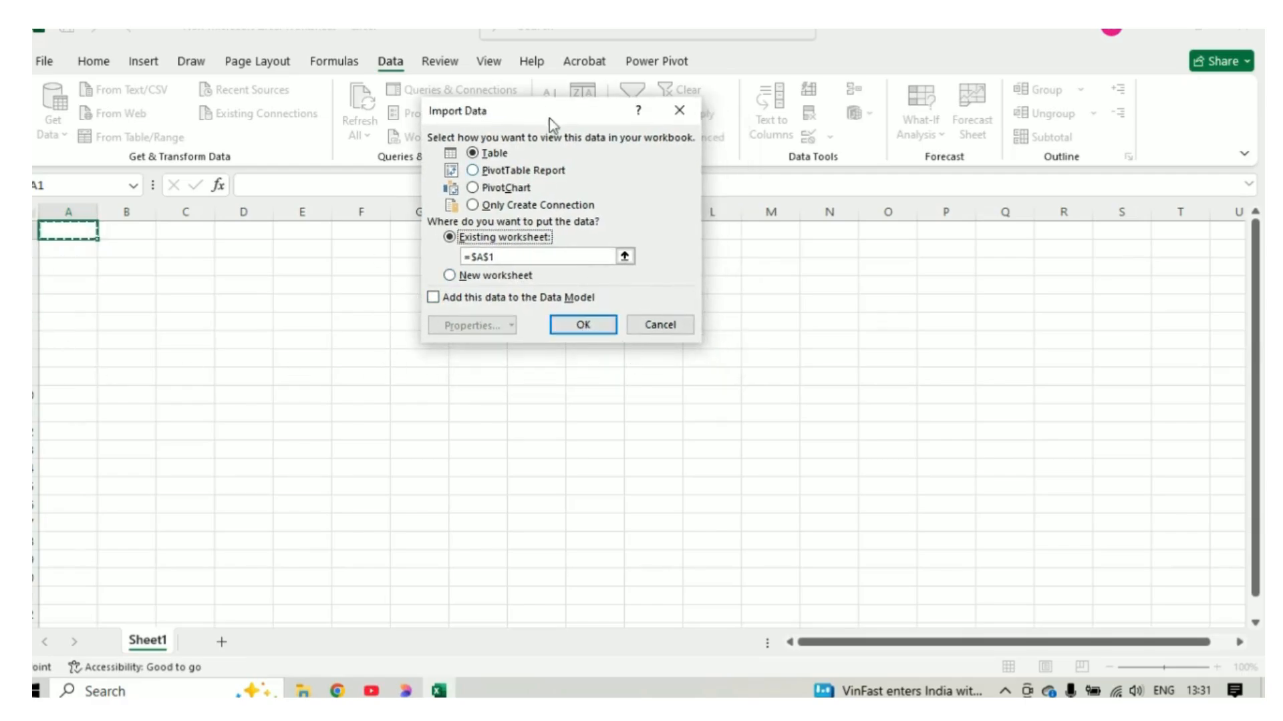
pyautogui.click(583, 350)
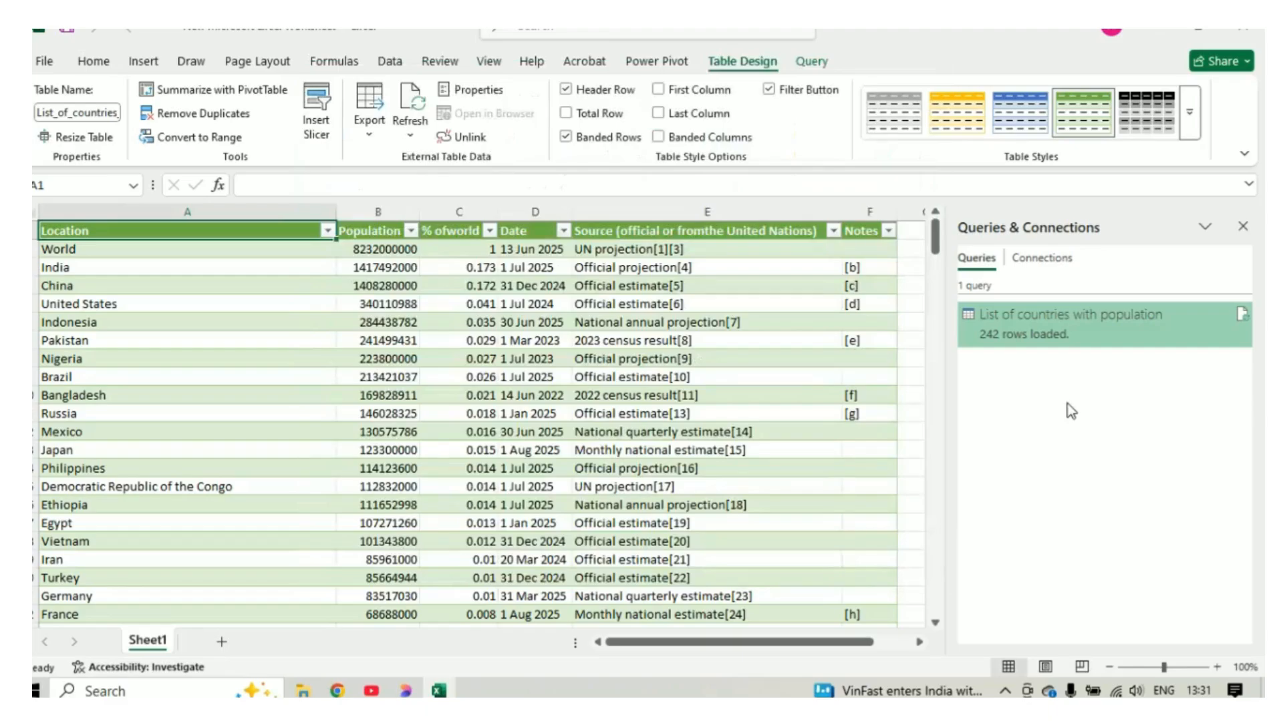
# Narrow the Location column of the loaded table and look through its country rows
pyautogui.scroll(-13, 582, 417)
pyautogui.scroll(7, 582, 419)
pyautogui.scroll(8, 582, 418)
pyautogui.moveTo(336, 215); pyautogui.dragTo(269, 219)
pyautogui.scroll(-20, 732, 399)
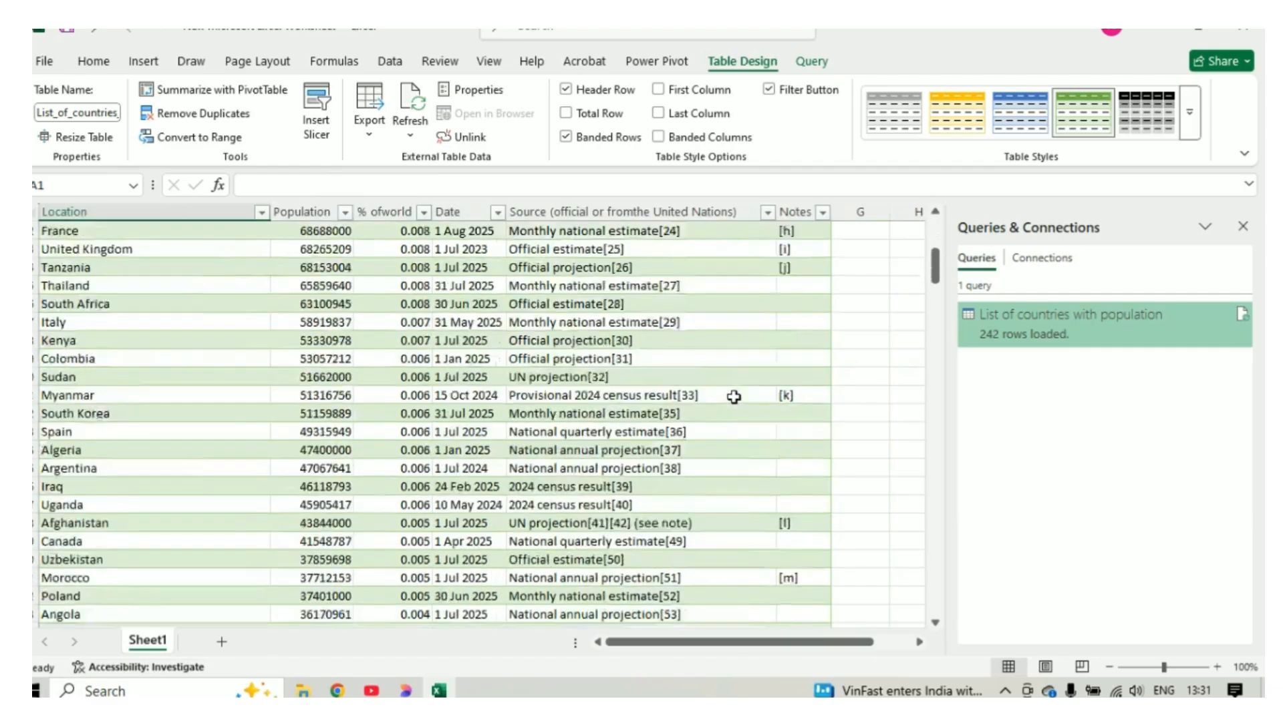
pyautogui.scroll(-20, 732, 398)
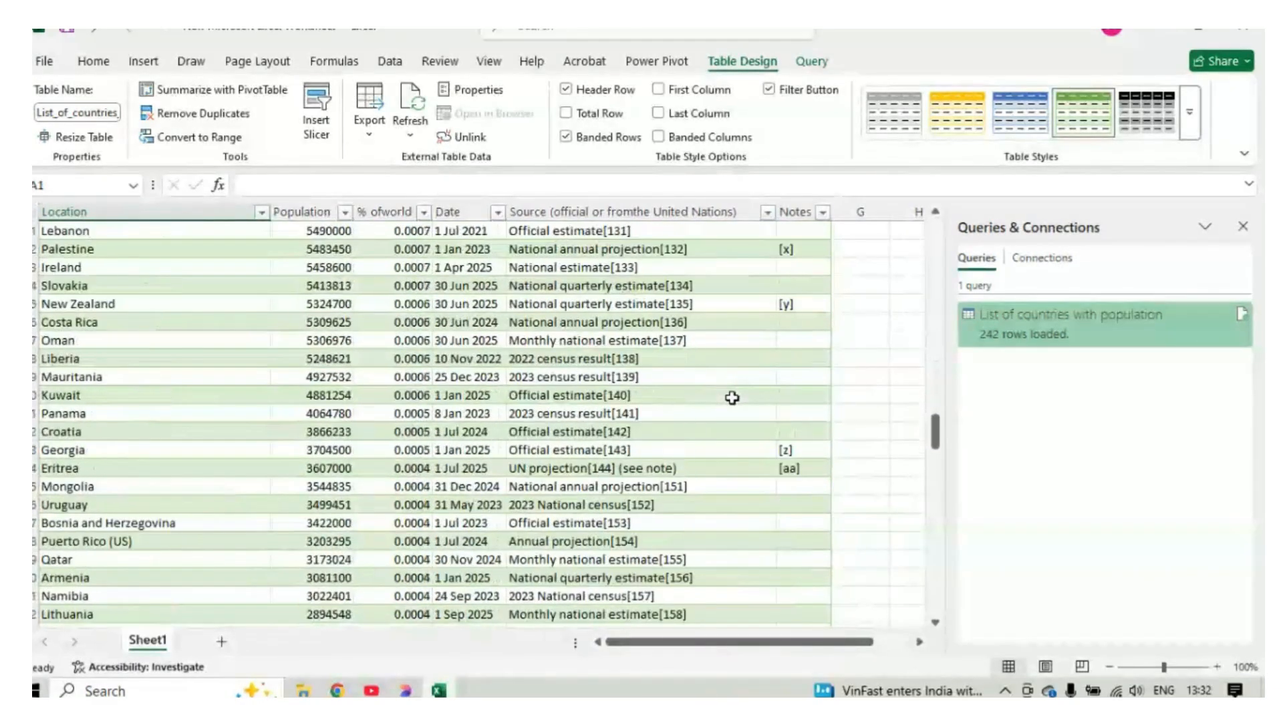
pyautogui.scroll(-8, 732, 397)
pyautogui.scroll(11, 733, 394)
pyautogui.scroll(20, 732, 393)
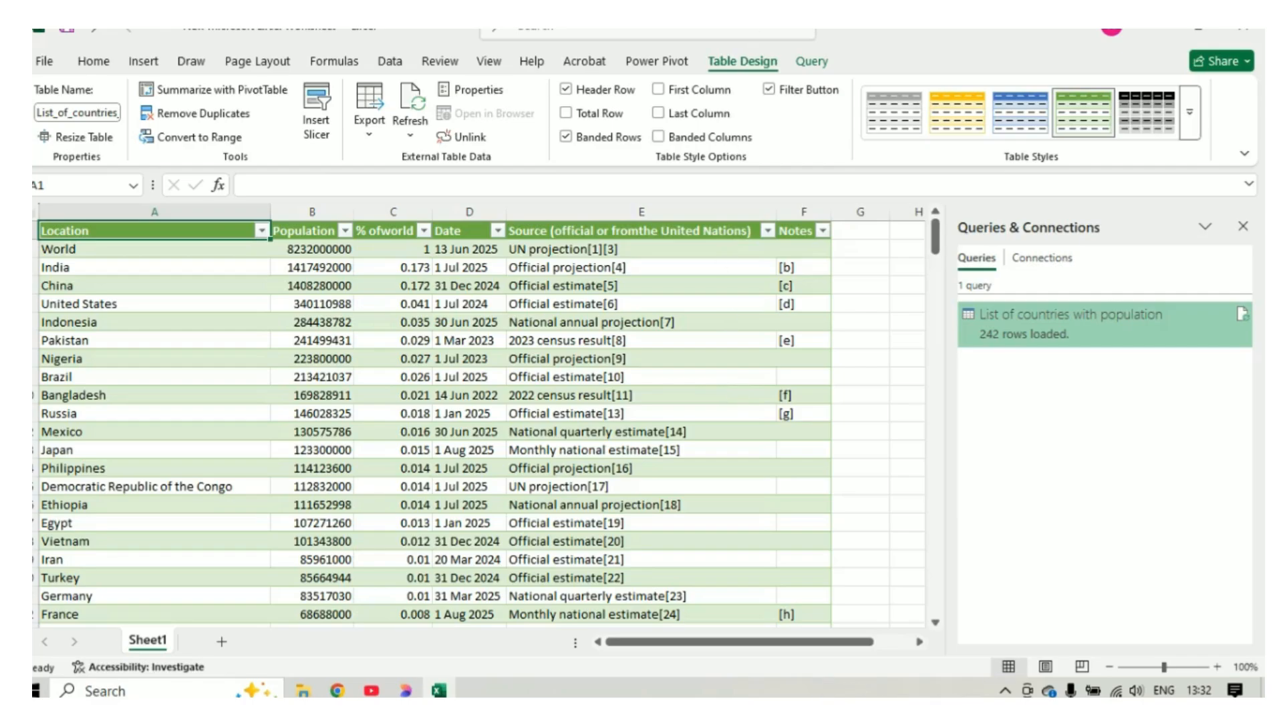
pyautogui.doubleClick(905, 34)
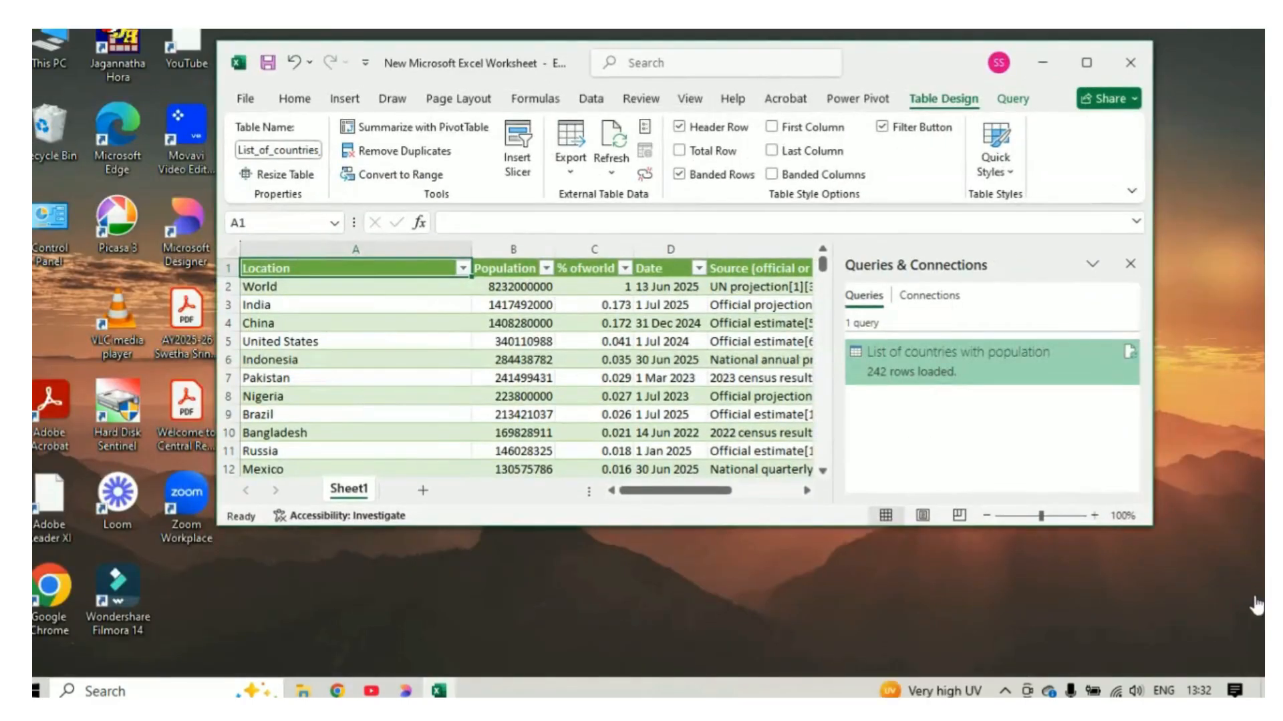
pyautogui.click(1259, 481)
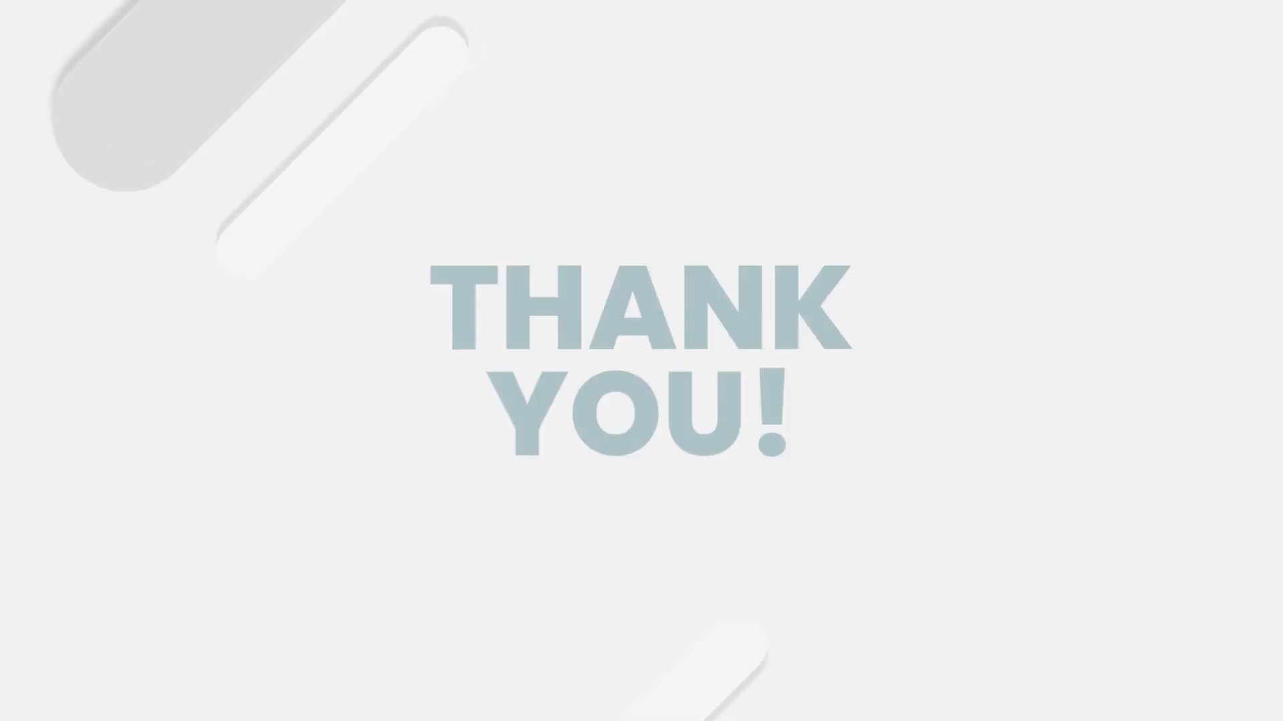